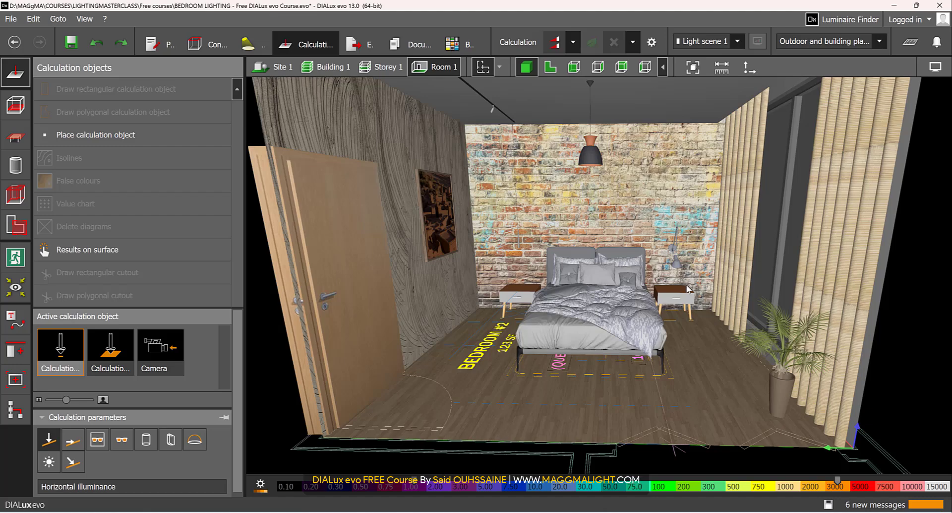
Select Room 1 among the spaces and examine its utilisation profile and the standard presets available for it
click(11, 232)
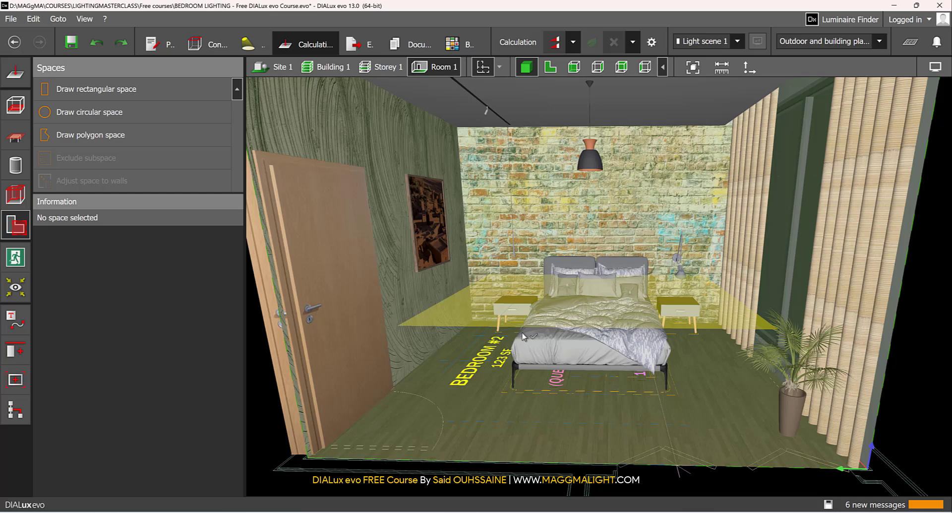
scroll(523, 336, down, 3)
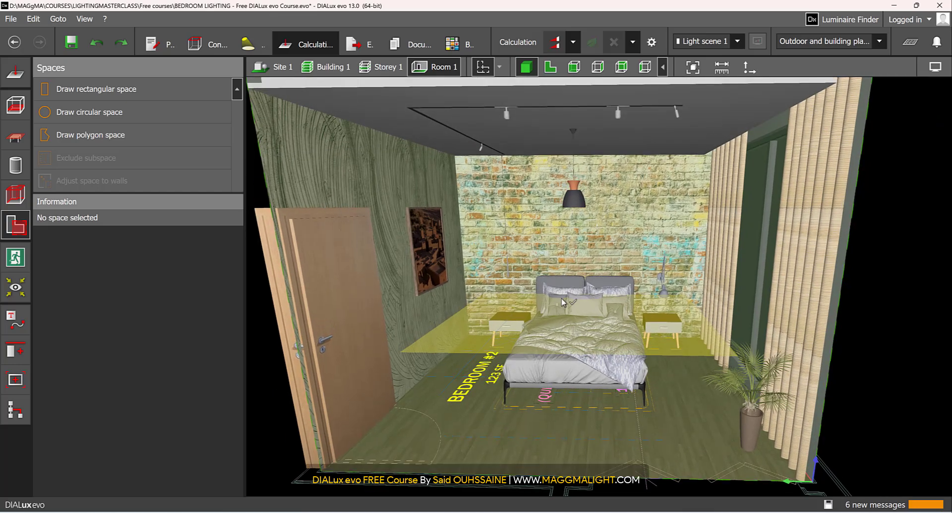
click(525, 318)
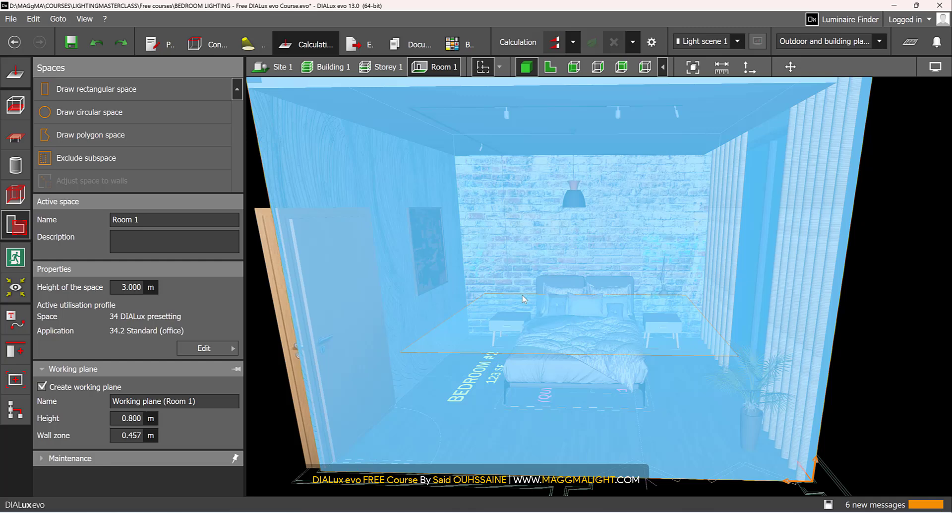
click(211, 348)
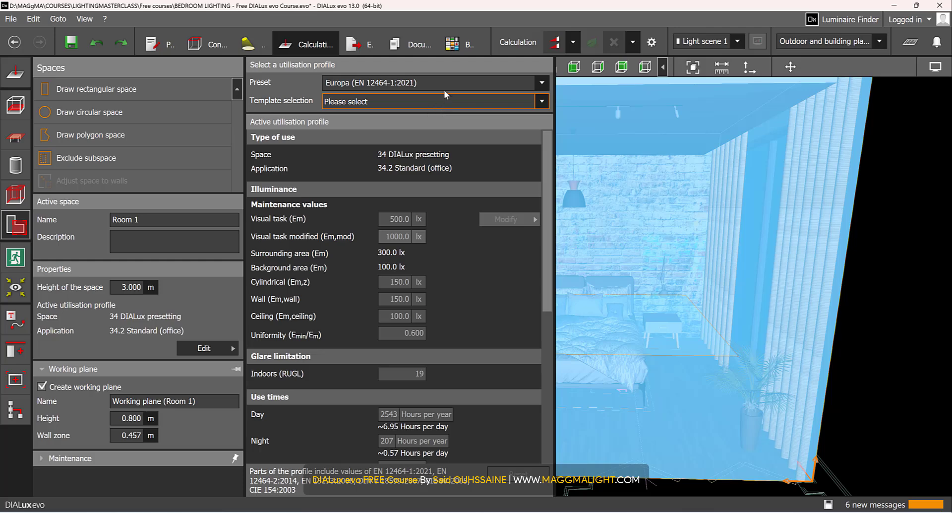
click(469, 91)
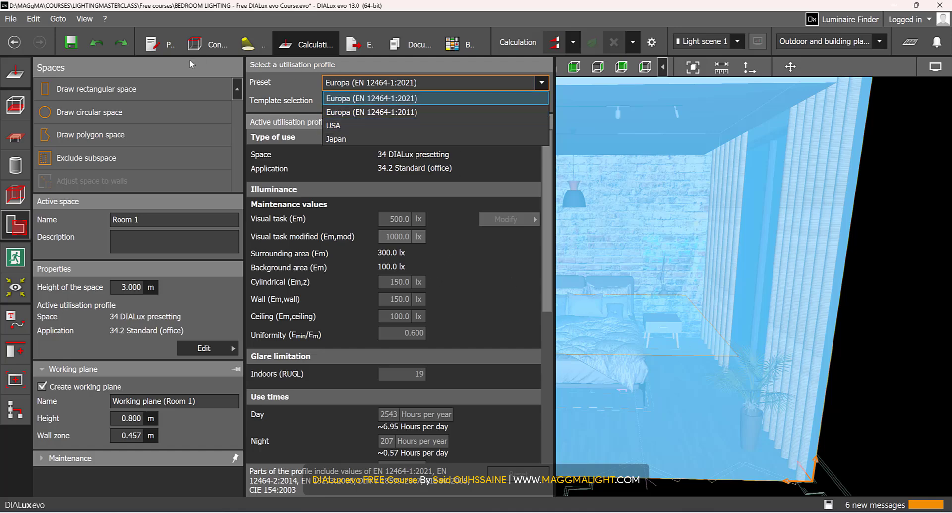
click(475, 270)
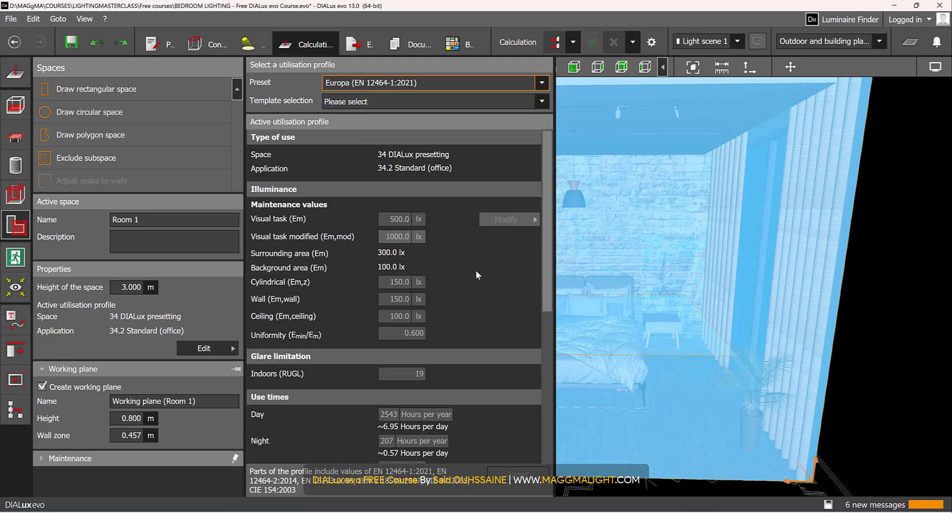
Open the program's Standards settings and choose the Europa (EN 12464-1:2021) preset
click(15, 20)
click(189, 215)
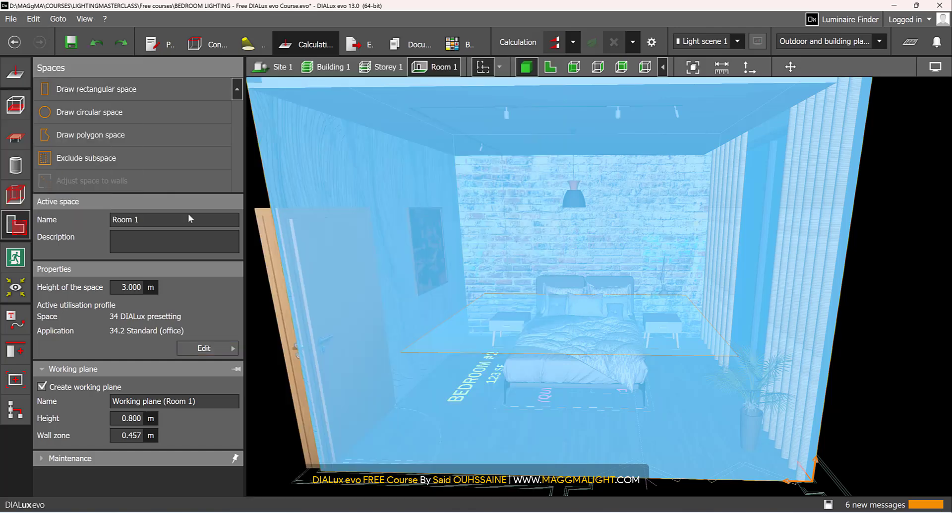
click(11, 20)
mouse_move(67, 174)
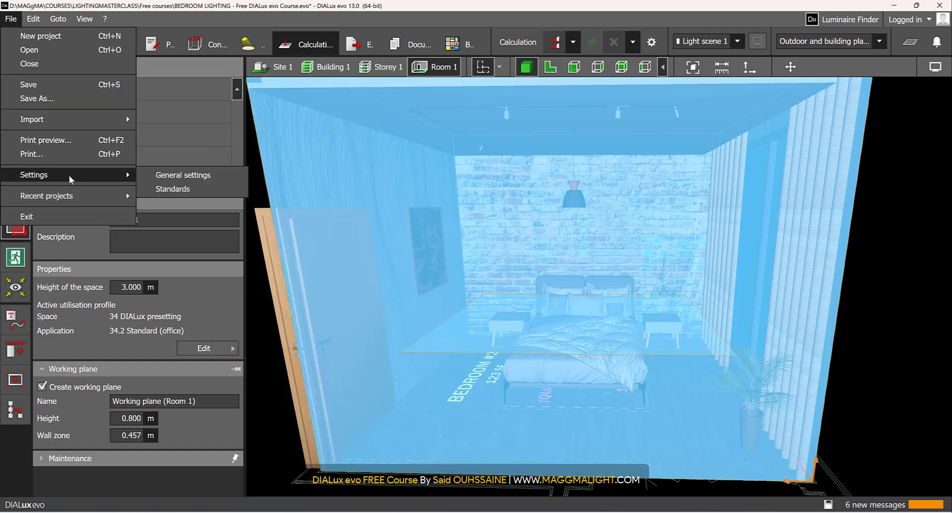
click(175, 193)
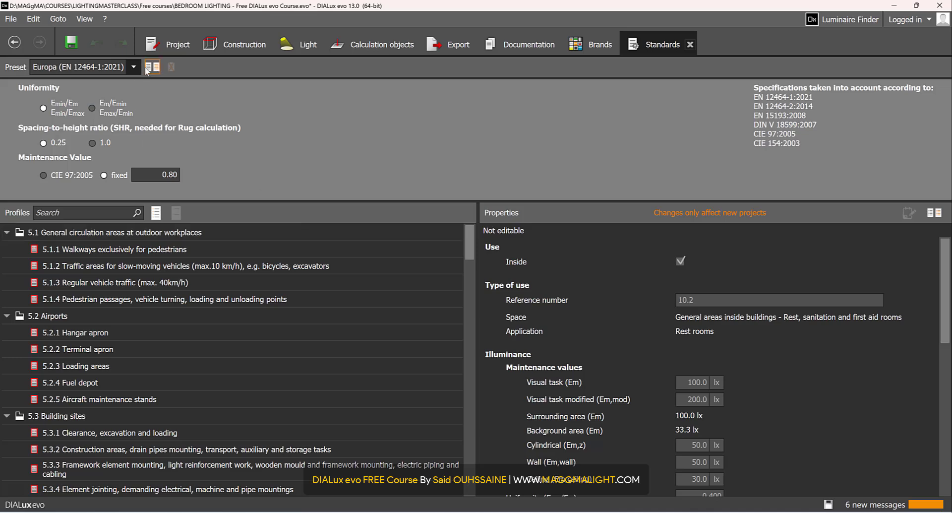
click(122, 69)
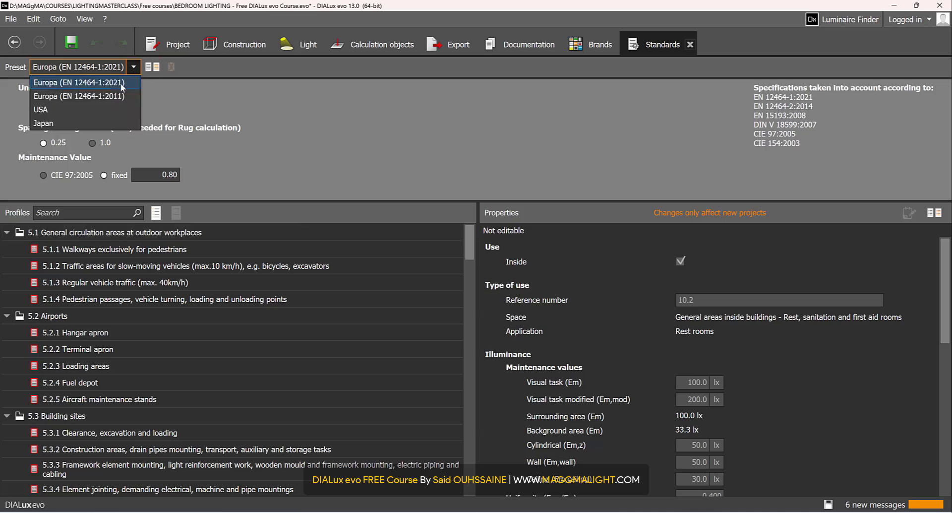
click(122, 83)
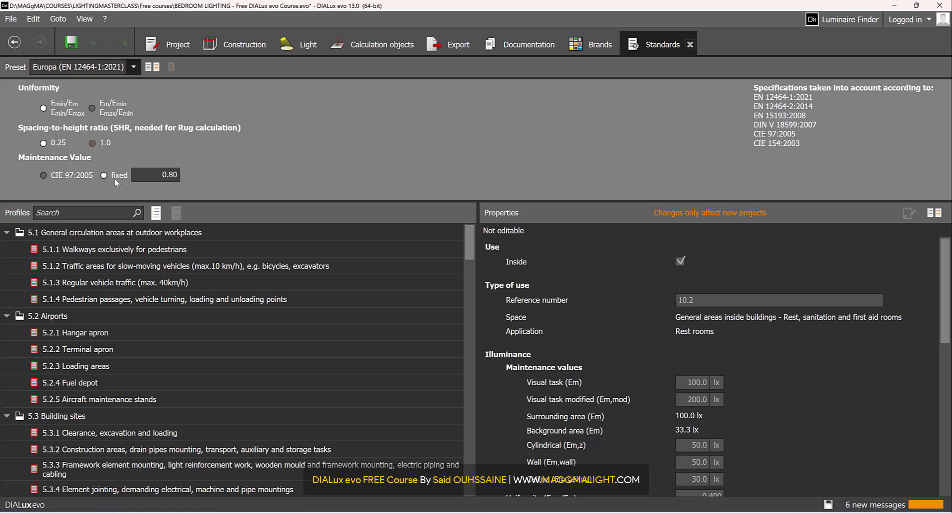
Search the European profiles for "bedroom", replace the search with "rest", and view the 10.2 Rest rooms profile
click(116, 211)
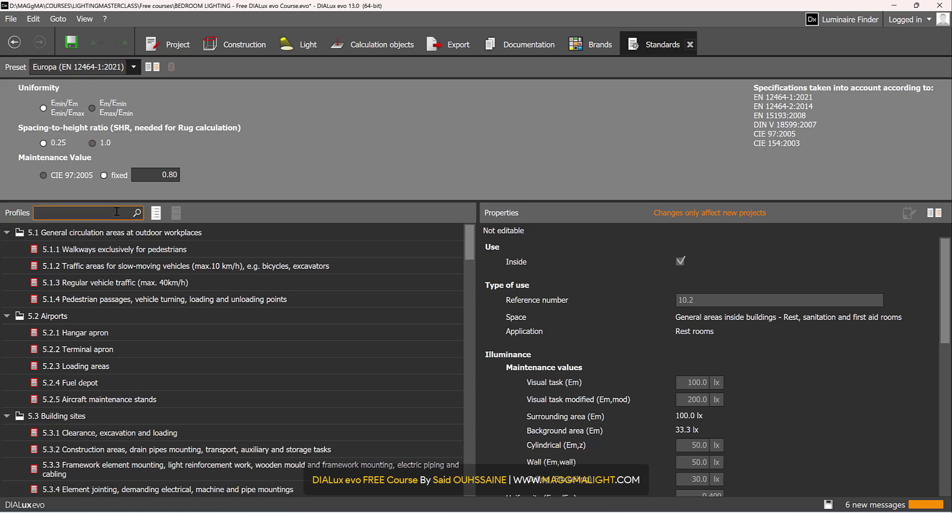
text(bedro)
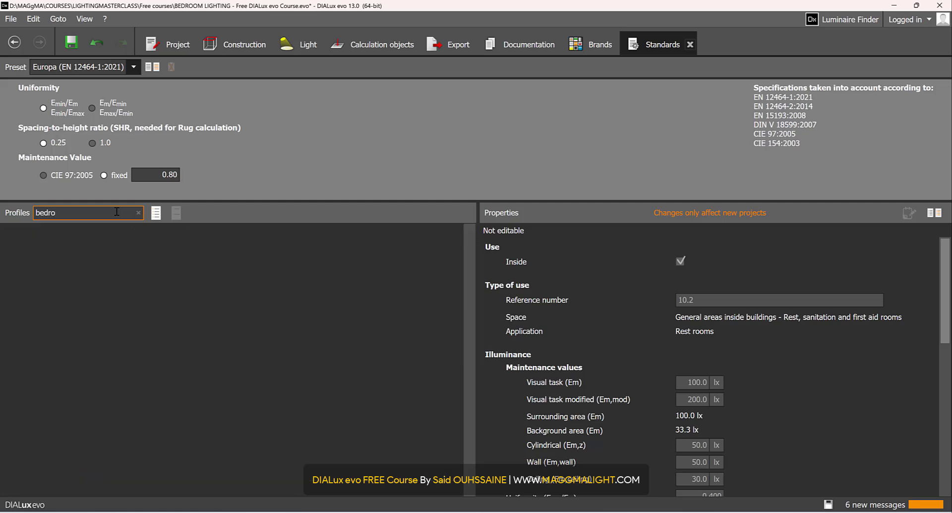
key(BackSpace)
key(BackSpace)
key(BackSpace)
key(BackSpace)
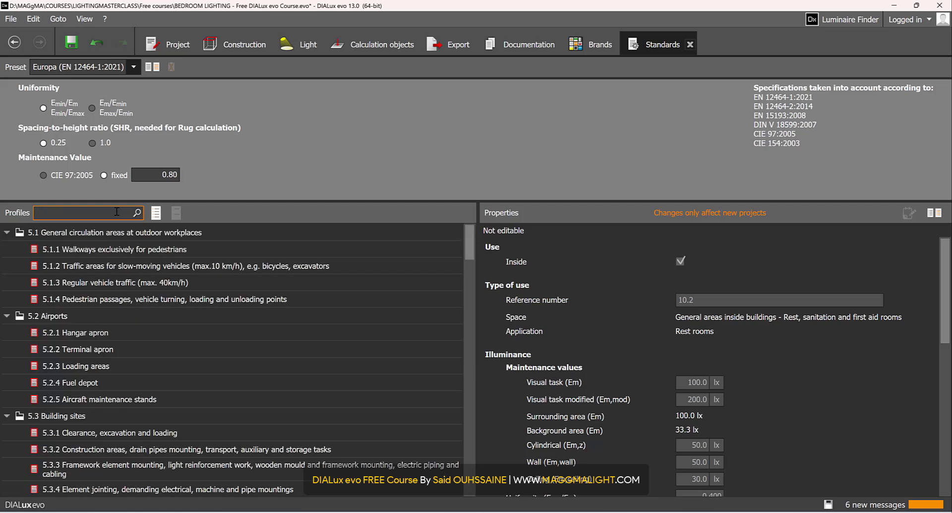
text(rest)
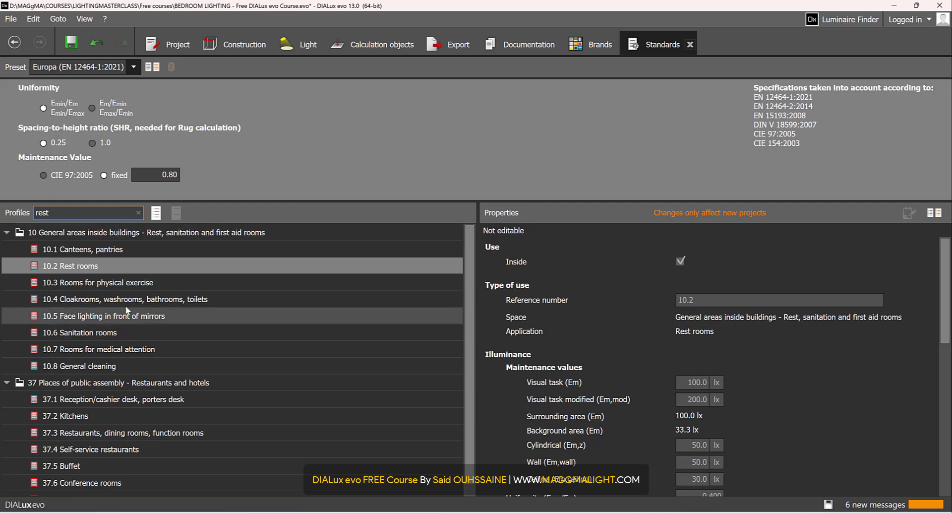
click(109, 265)
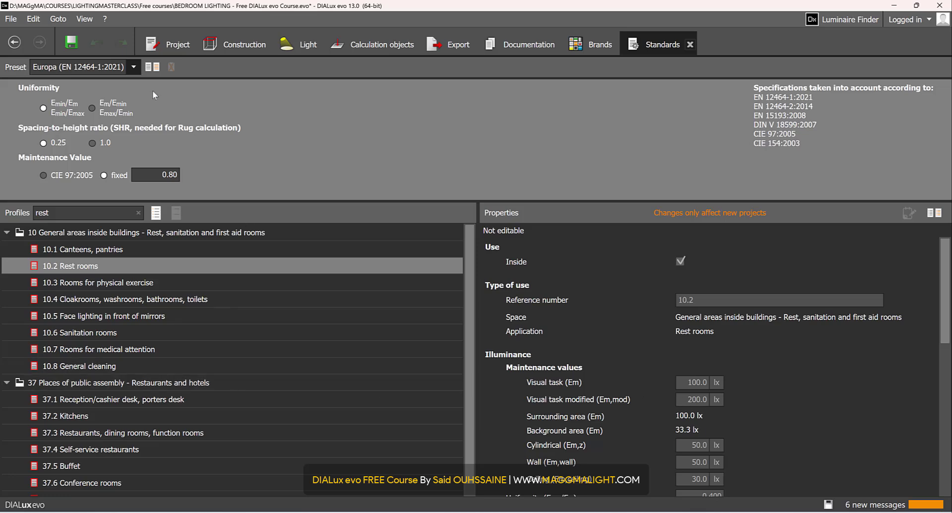
Switch the standards preset to USA, search for "bedroom", and view the Residental Interiors; Bedrooms, Television Viewing profile
click(133, 66)
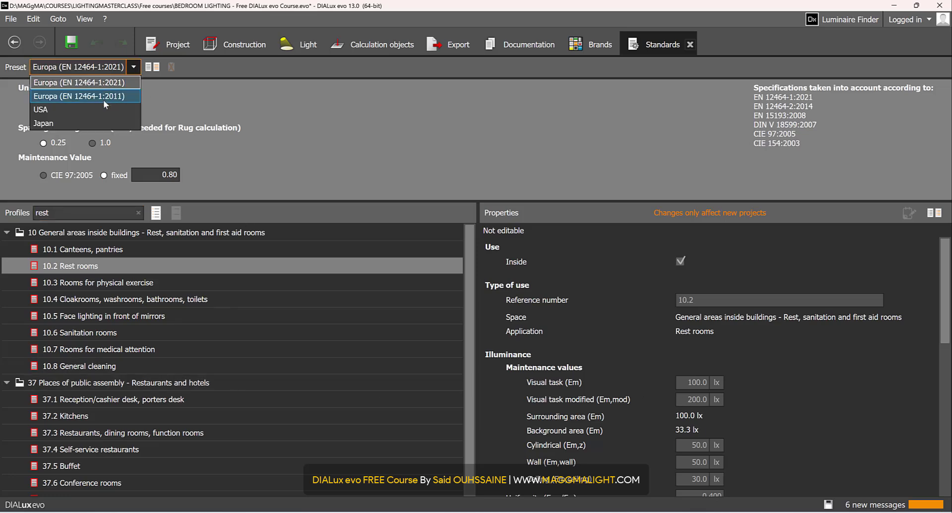
click(84, 109)
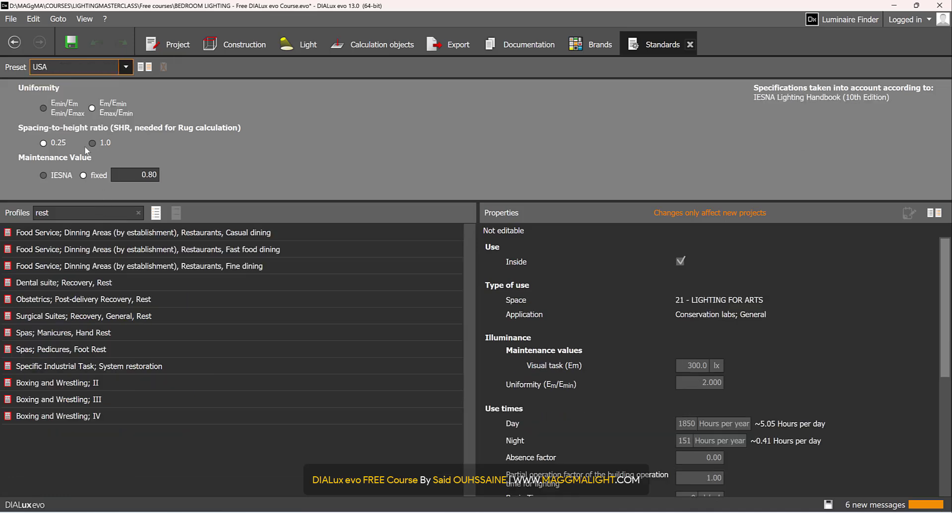
click(83, 211)
drag(92, 214, 17, 214)
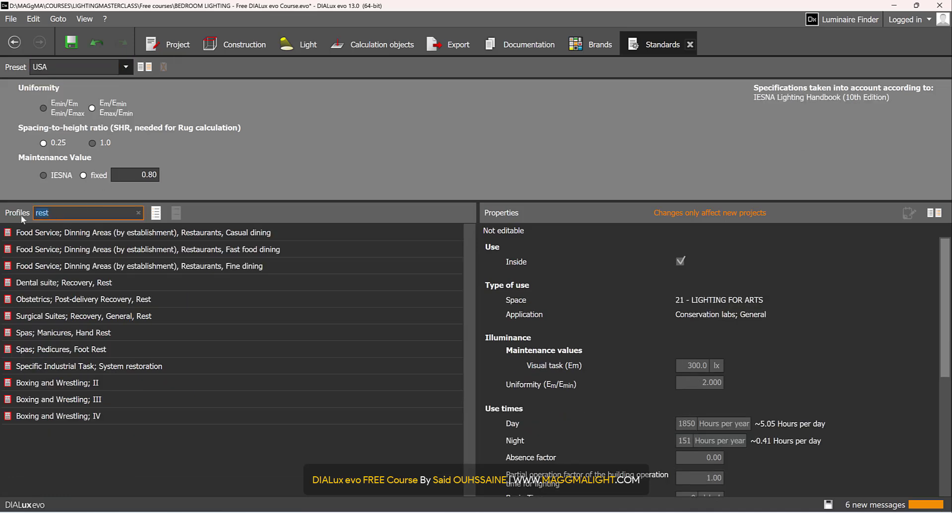
text(bedroo*)
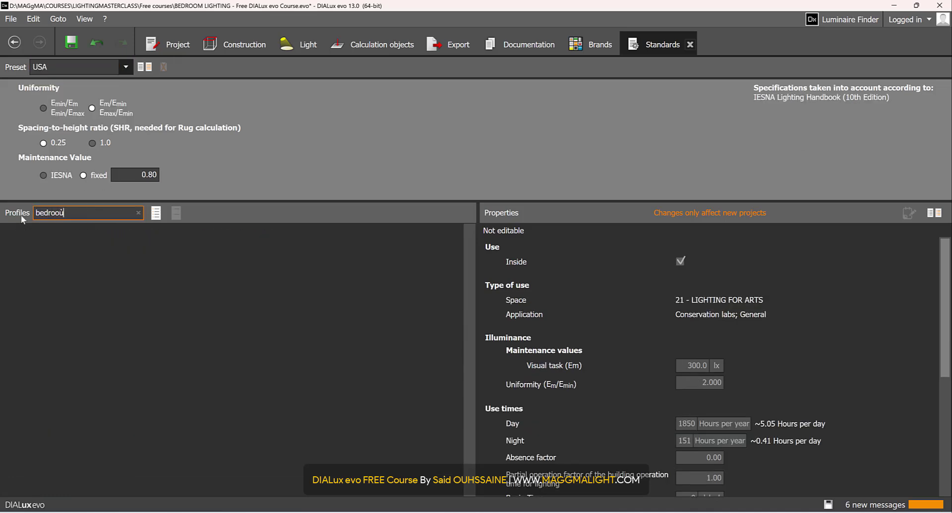
key(BackSpace)
text(m)
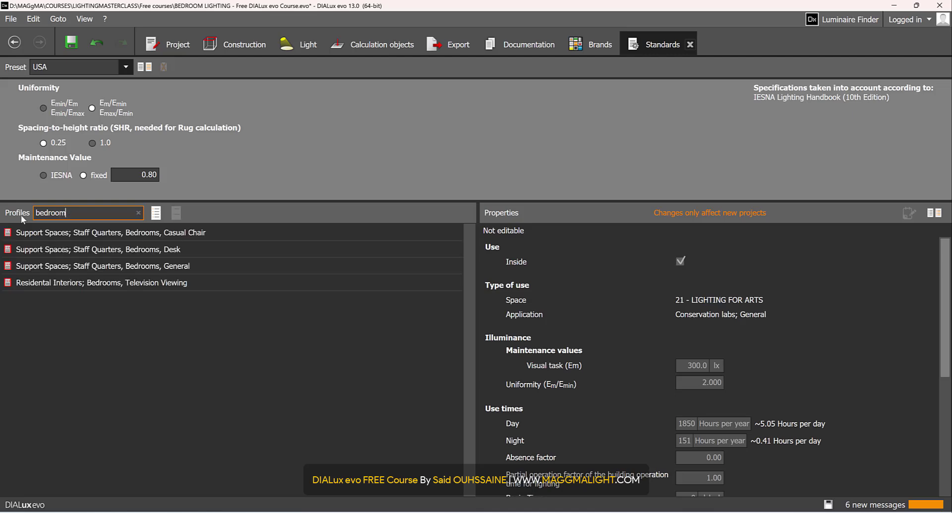
click(119, 280)
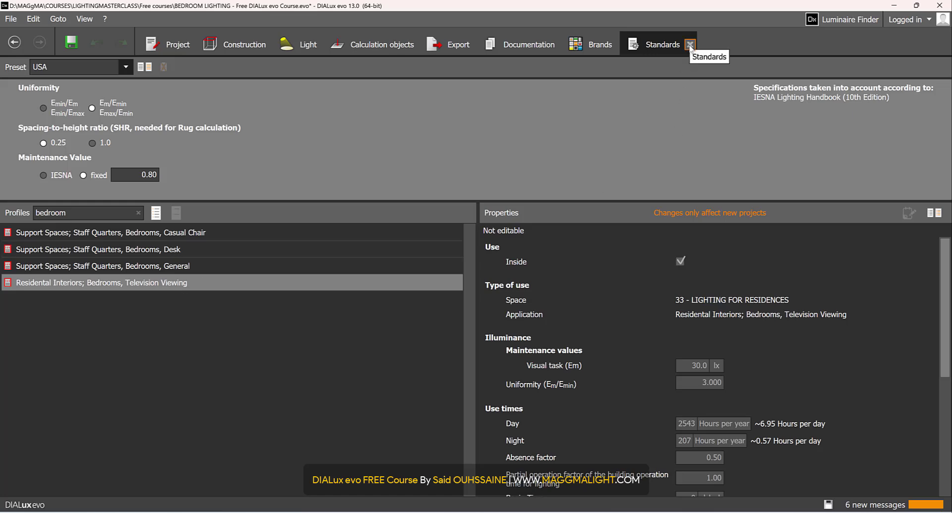
Restore the Europa (EN 12464-1:2021) preset with an empty profile search and close the Standards settings
click(117, 68)
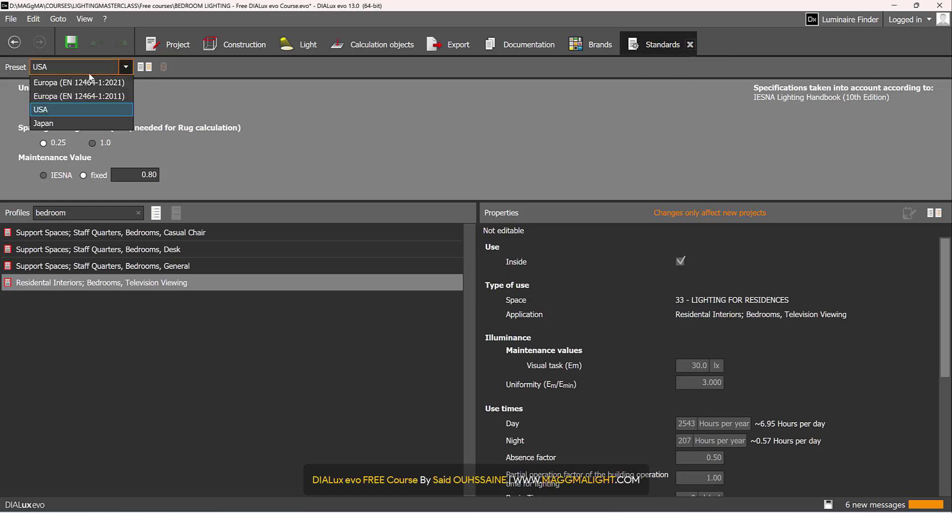
click(89, 82)
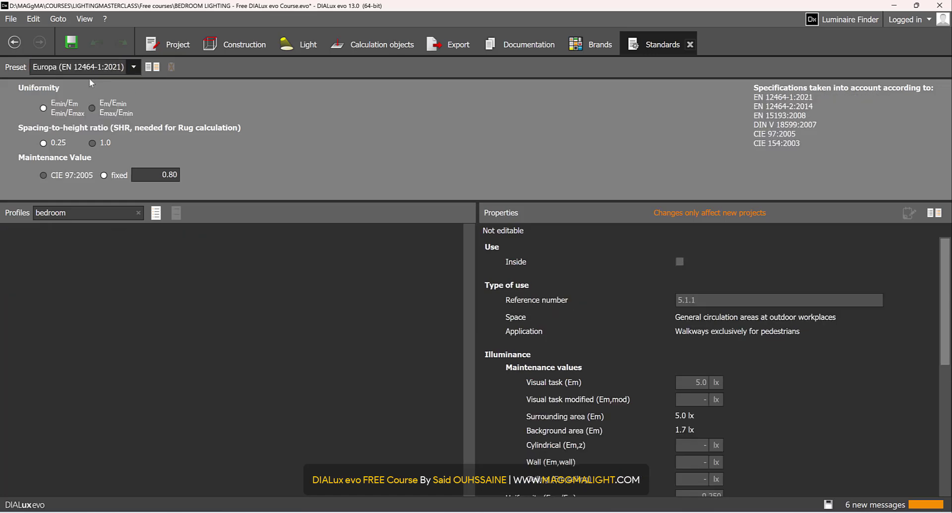
click(138, 213)
click(689, 45)
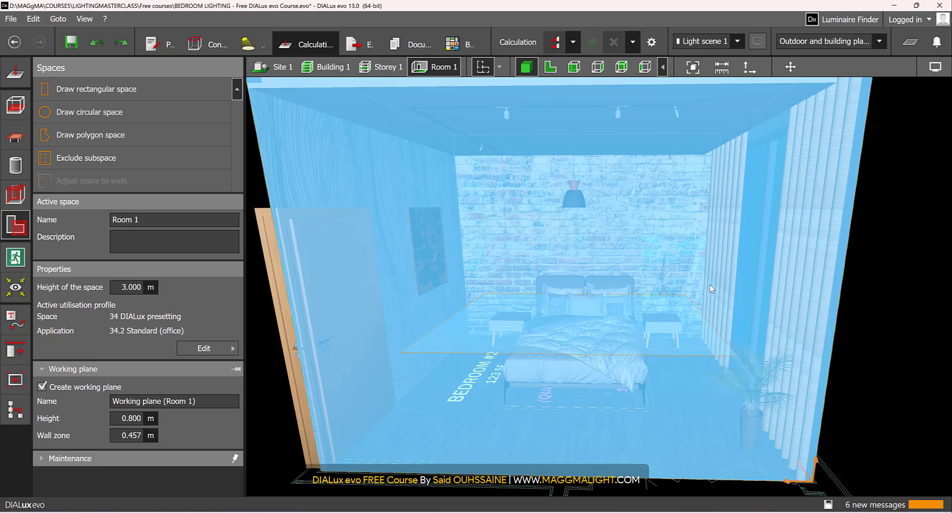
Deselect Room 1 and examine the bedroom's working plane and furniture from above
click(938, 301)
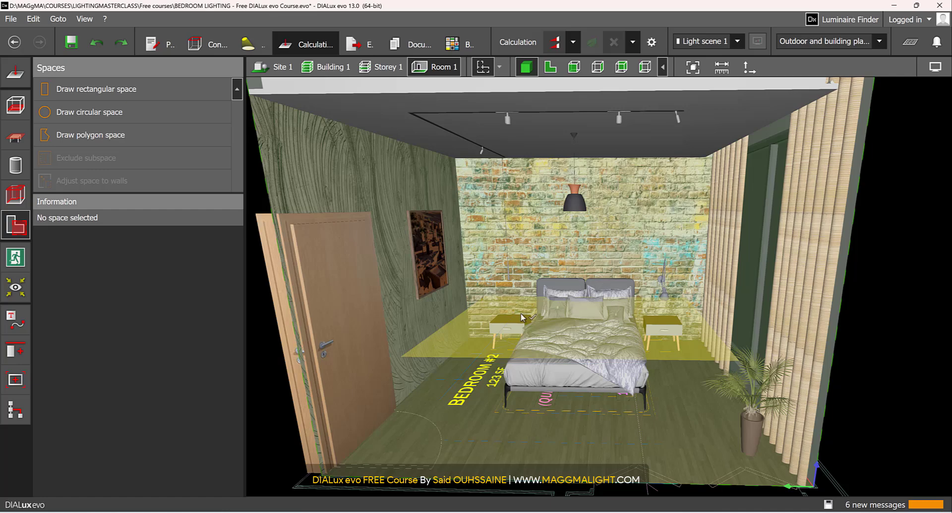
scroll(522, 316, up, 3)
scroll(524, 317, down, 3)
right_drag(561, 341, 560, 343)
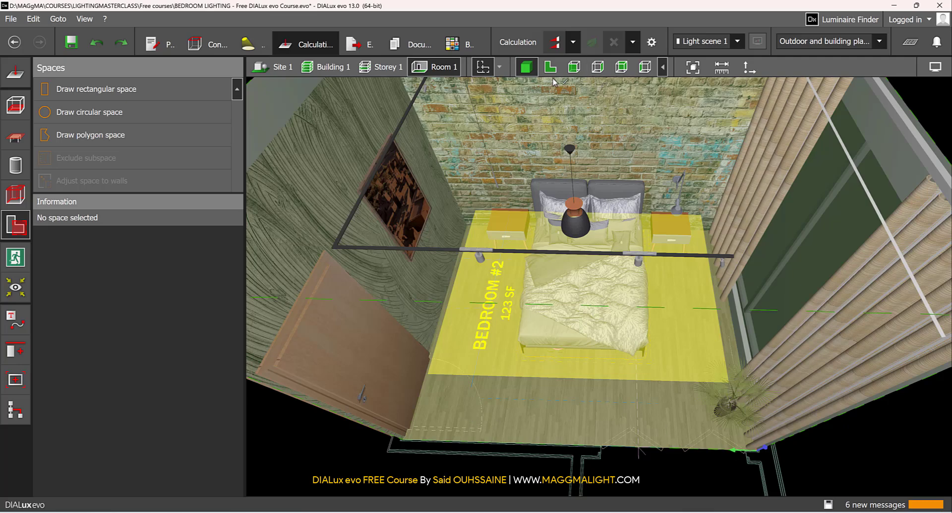
Switch to calculation objects and check the nightstand in the floor plan, ending in the 3D view
click(15, 73)
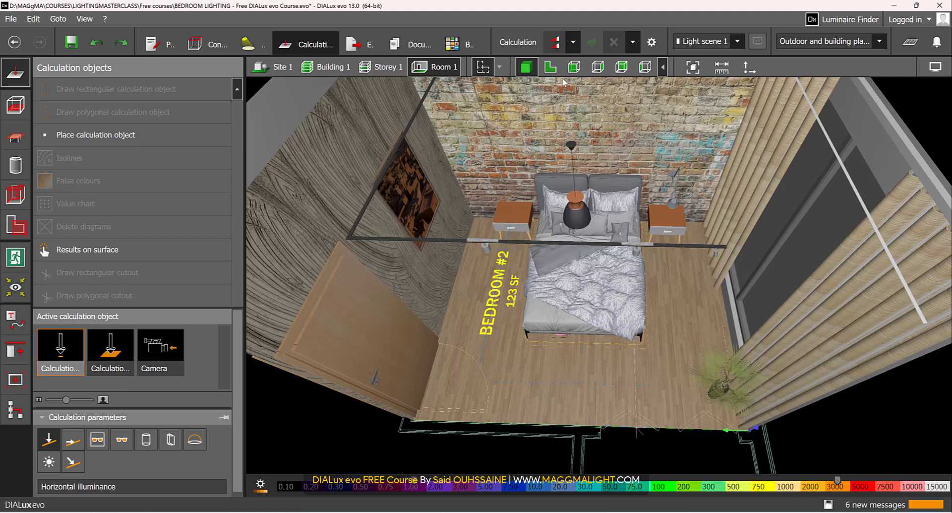
click(550, 67)
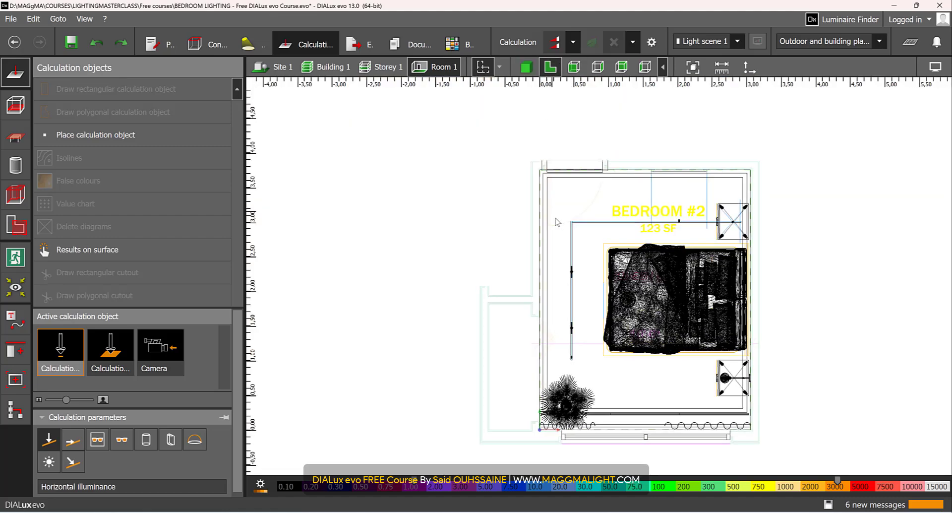
scroll(705, 230, up, 8)
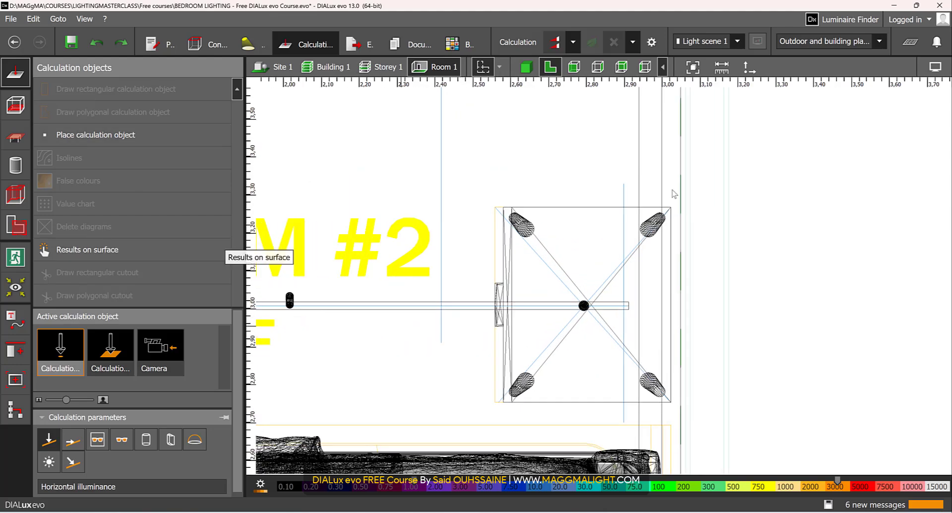
click(525, 68)
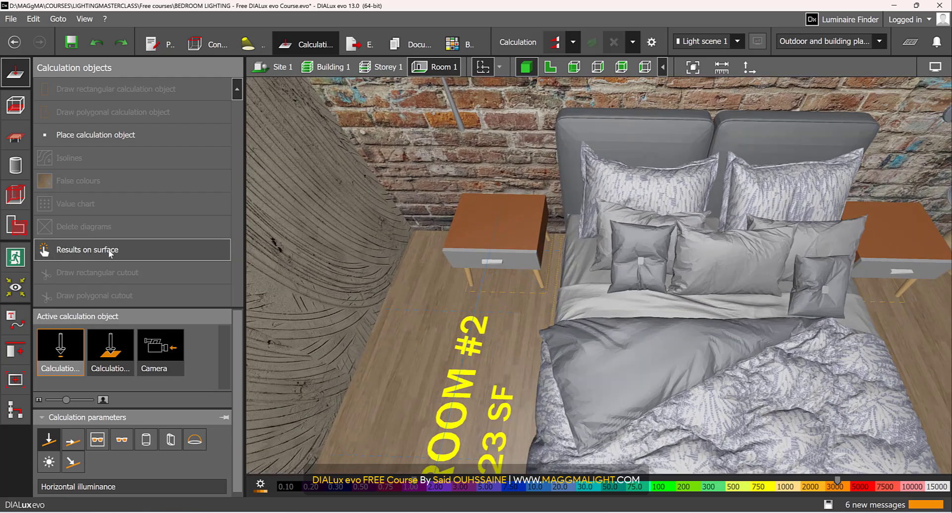
Create a surface result object on the top of the nightstand nearest the painting wall, leaving it deselected
click(109, 251)
click(526, 223)
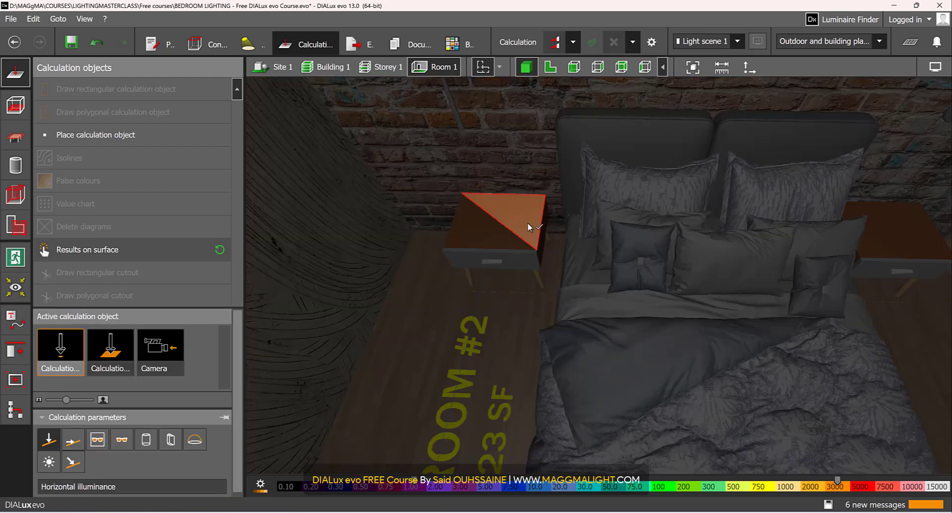
scroll(522, 225, up, 1)
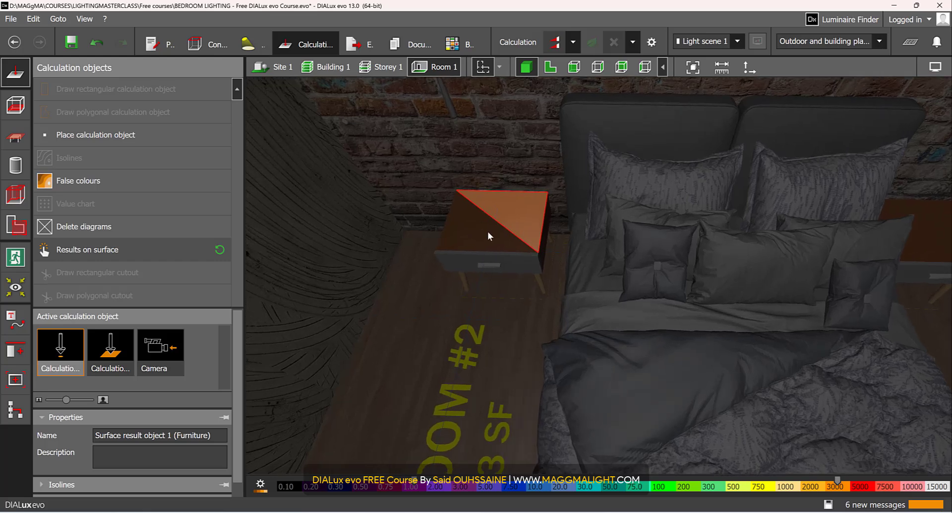
scroll(506, 226, up, 1)
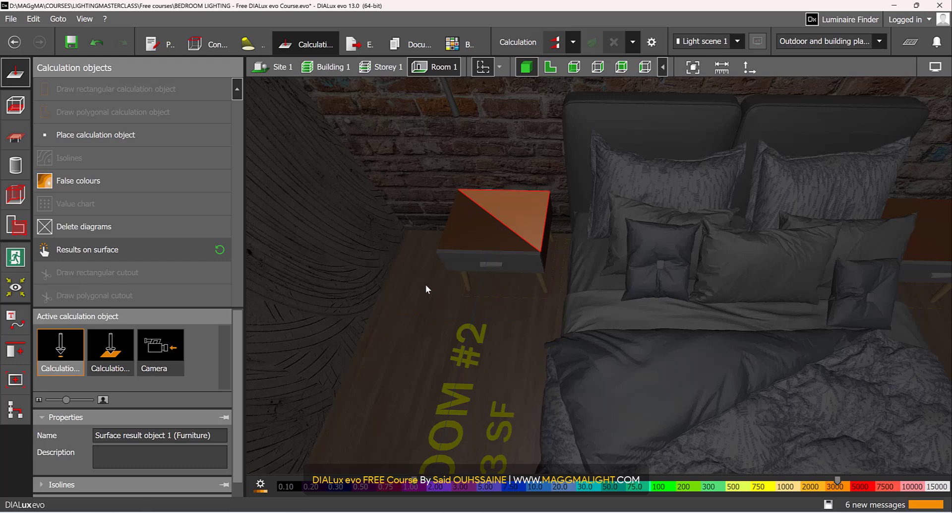
click(416, 299)
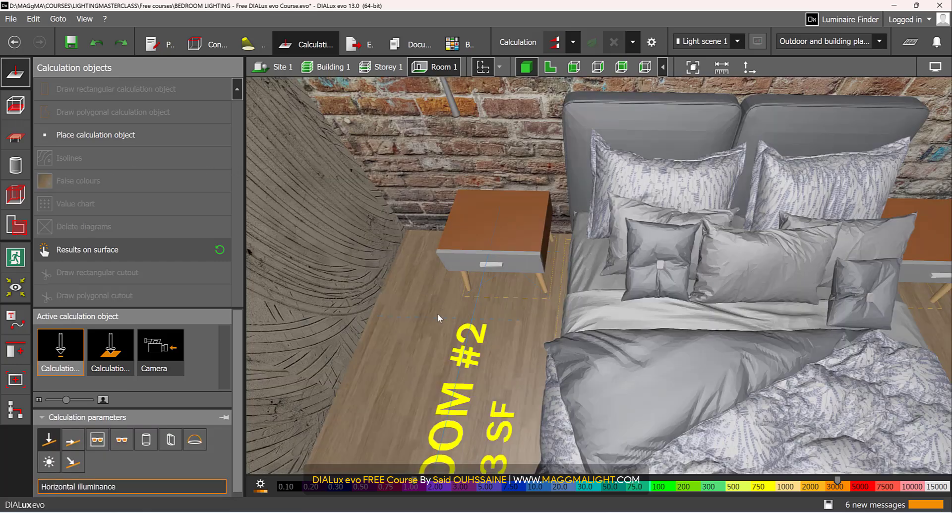
Draw a rectangular calculation surface of 0.464 × 0.515 m in the floor plan, covering the nightstand nearest the painting wall
click(123, 349)
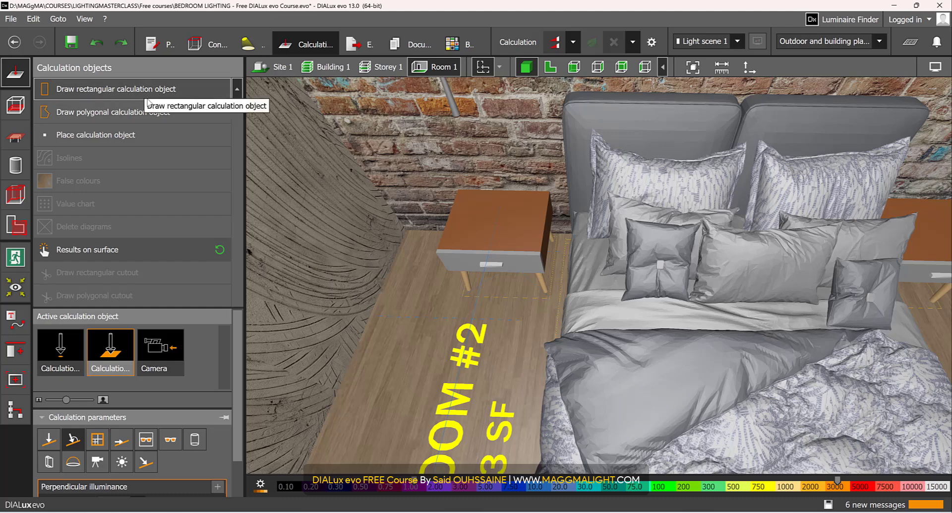
click(143, 135)
click(549, 66)
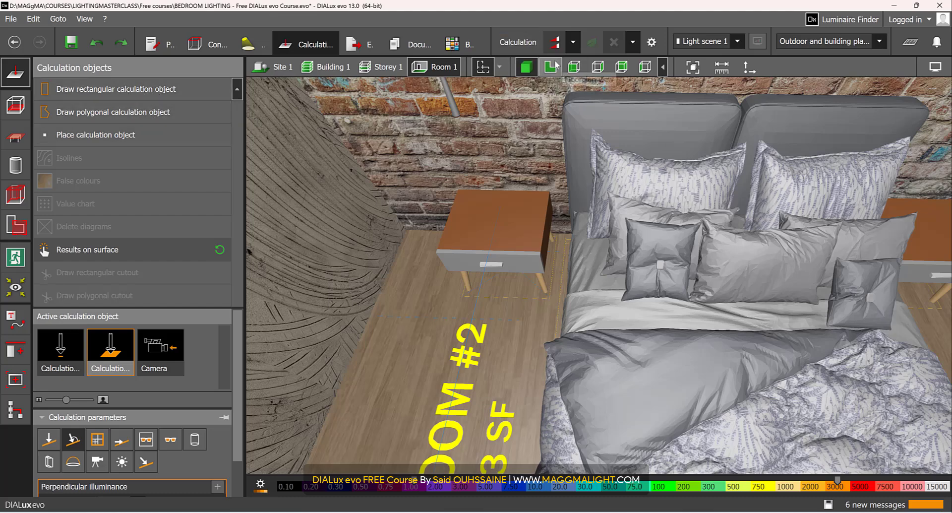
click(495, 207)
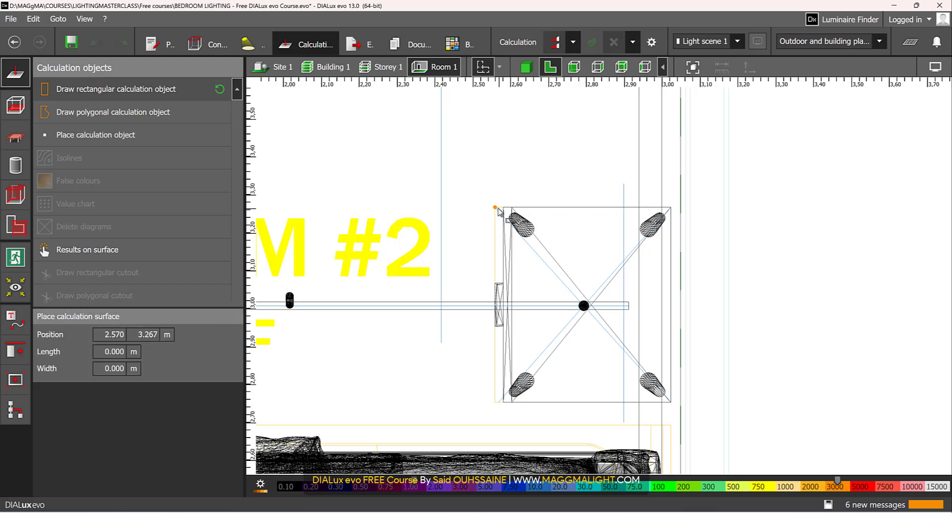
click(671, 207)
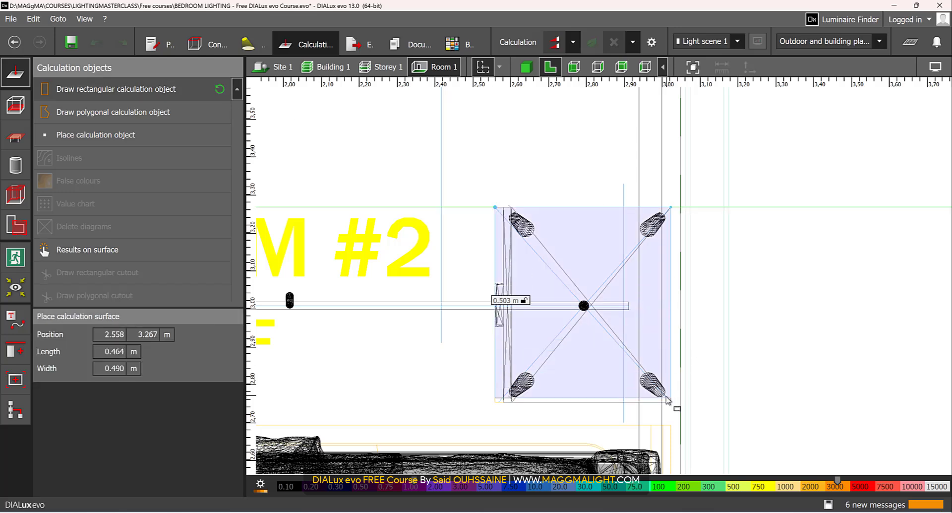
click(668, 404)
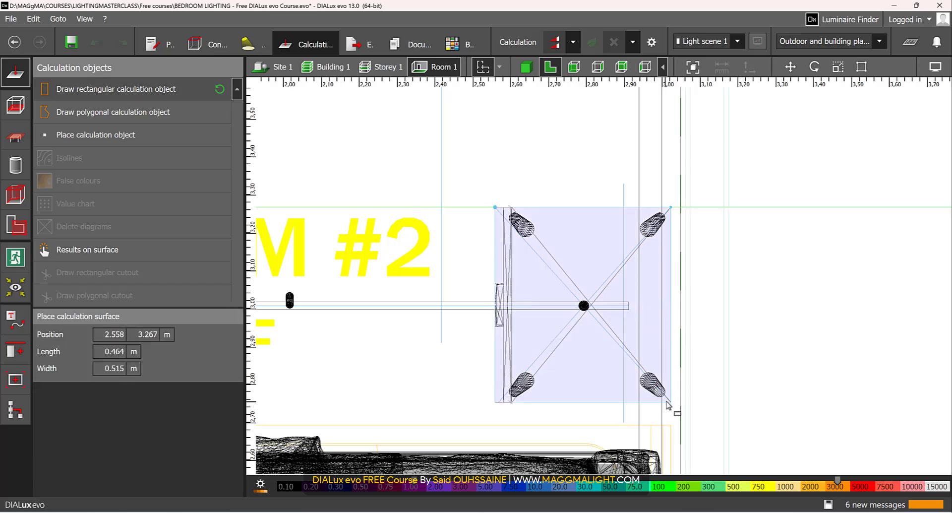
Raise the nightstand's calculation surface to a height of 0.4 m in the 3D view
click(526, 67)
drag(524, 346, 622, 240)
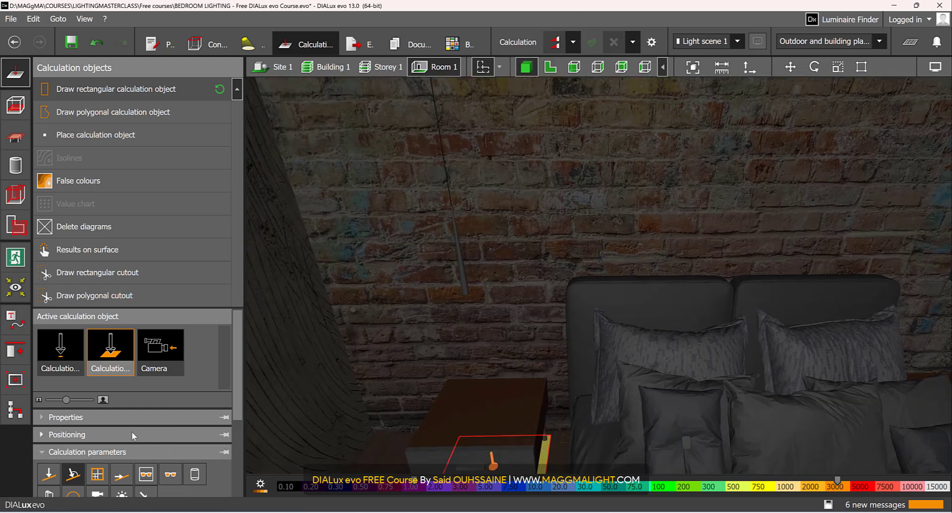
click(135, 434)
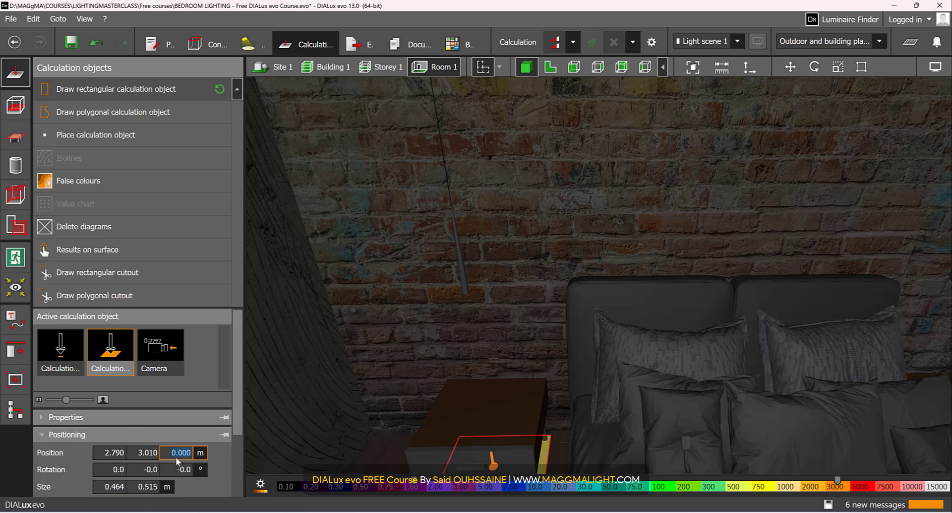
text(0.4)
key(Return)
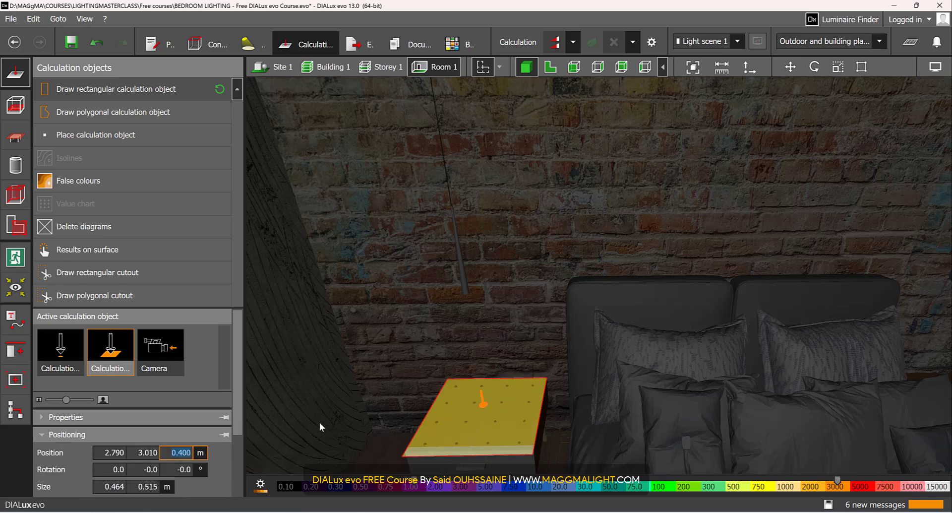
right_drag(500, 304, 432, 301)
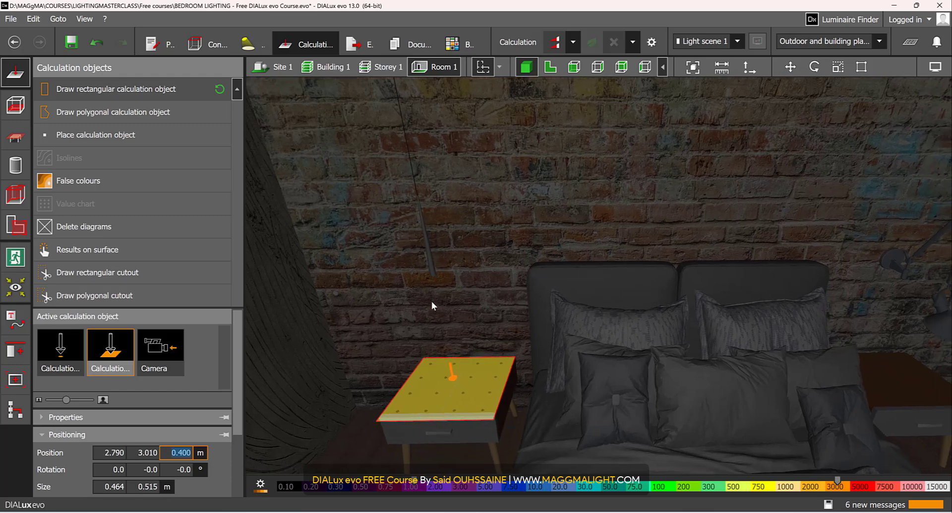
Copy the nightstand's calculation surface in the floor plan onto the nightstand on the opposite side of the bed
key(Escape)
click(445, 377)
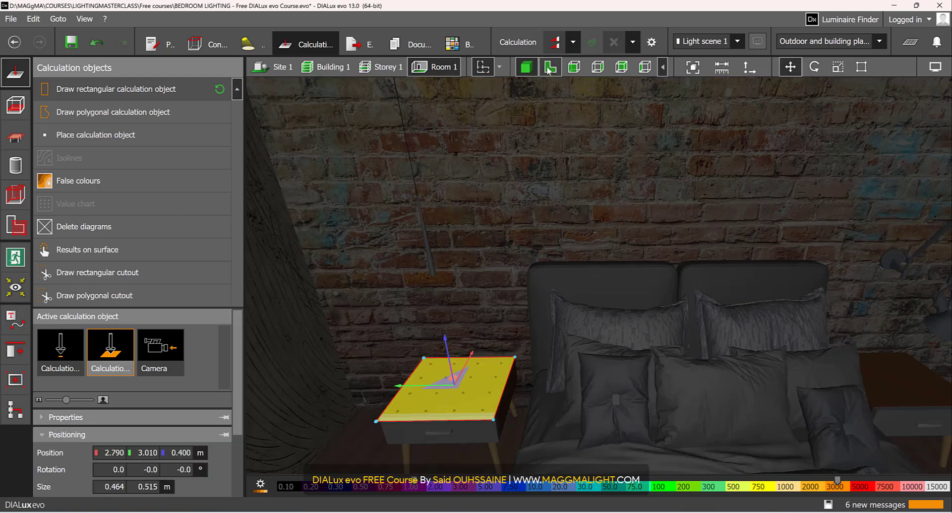
click(549, 68)
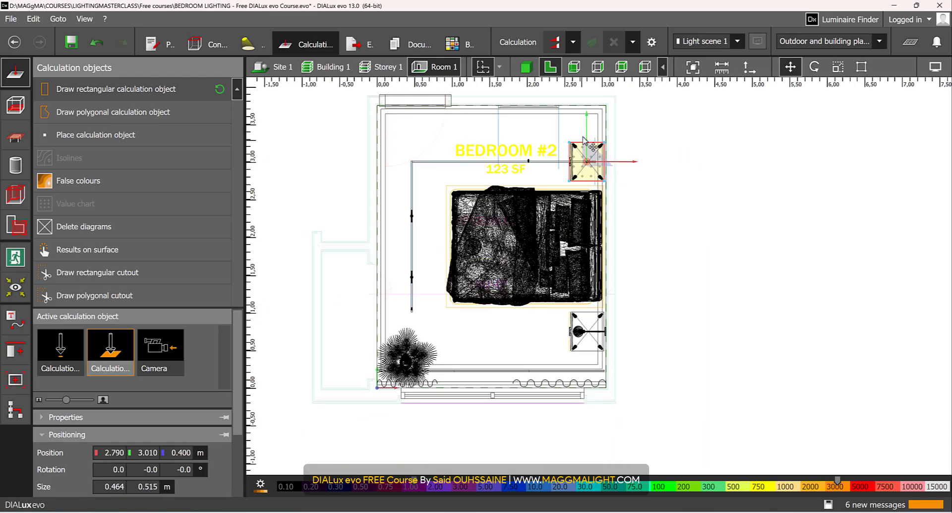
drag(589, 116, 614, 289)
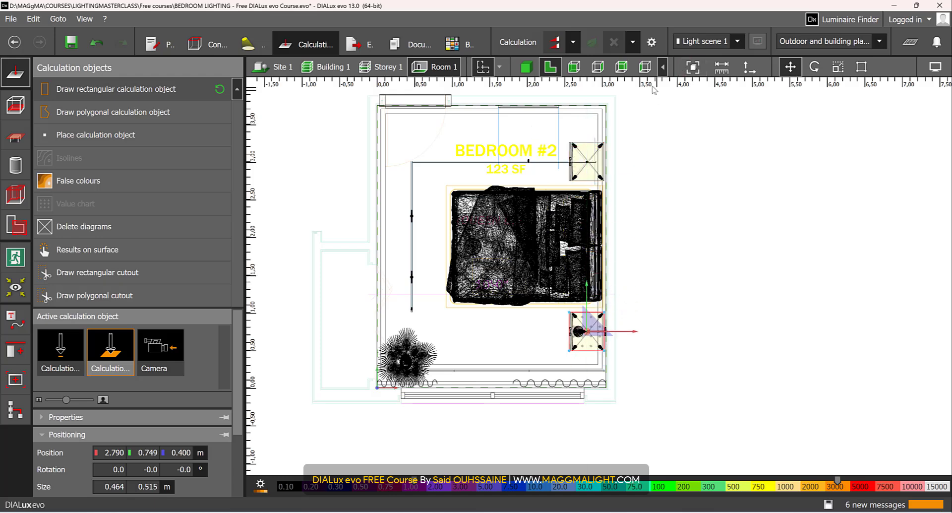
Start a polygonal calculation surface with its first corner beside the upper wall, aligned with the front of the upper nightstand
middle_drag(694, 240, 759, 336)
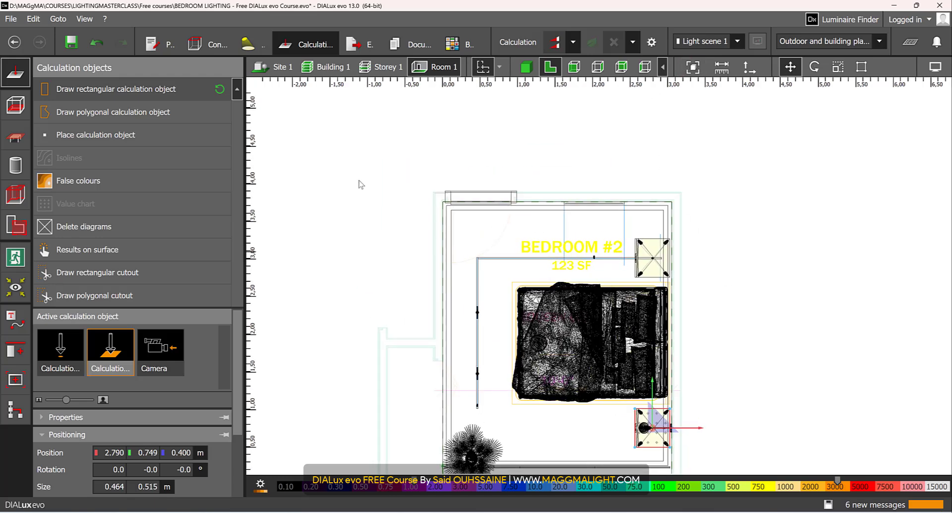
click(163, 116)
scroll(636, 275, up, 4)
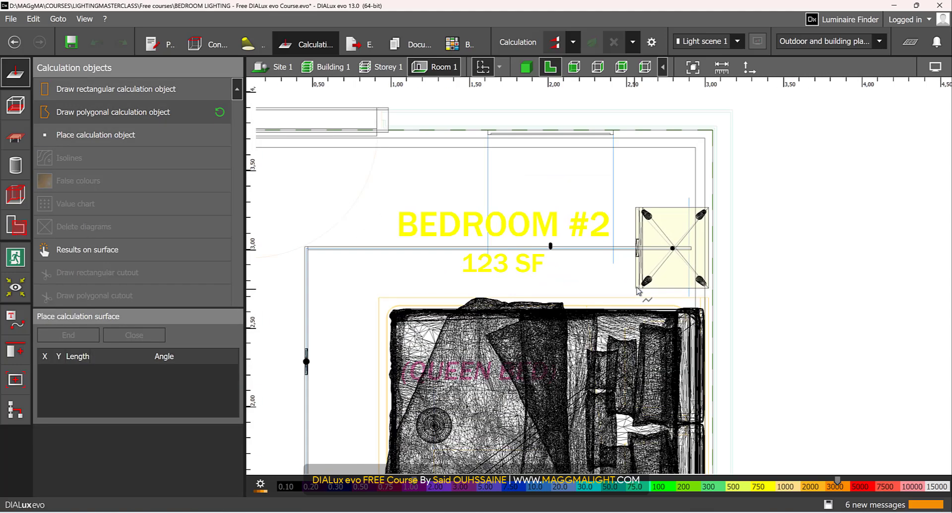
scroll(639, 154, down, 4)
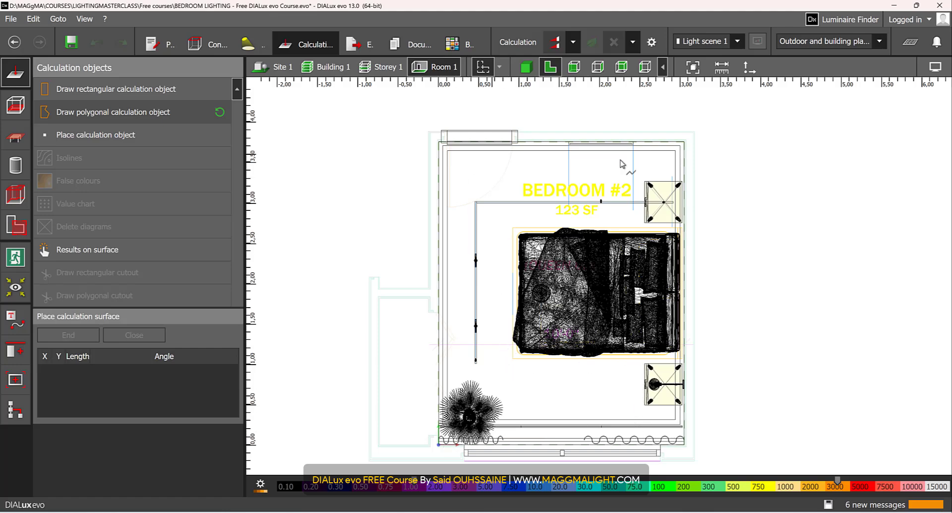
scroll(657, 164, up, 3)
scroll(659, 184, up, 2)
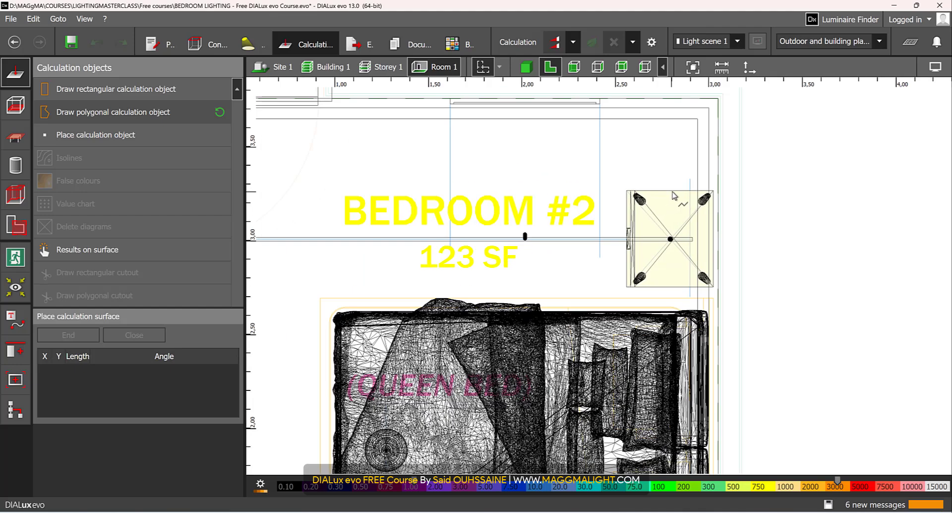
click(628, 224)
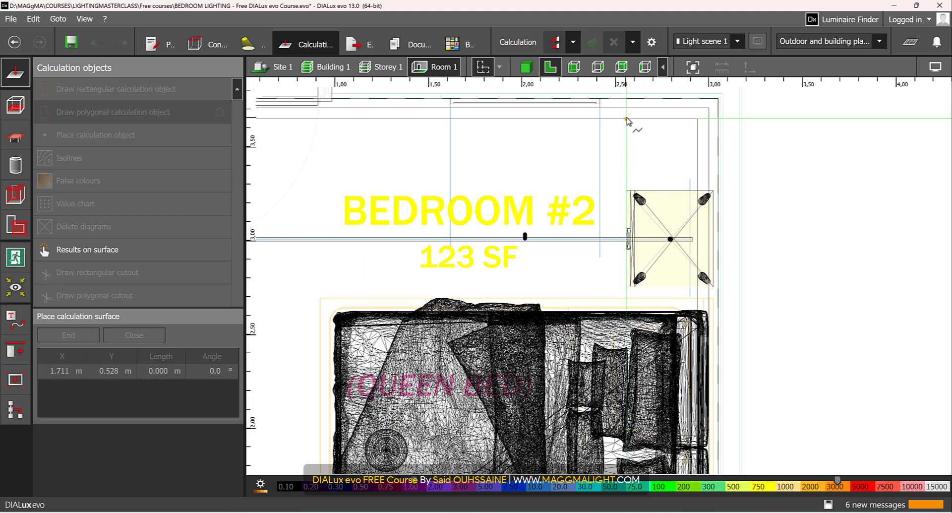
scroll(605, 166, down, 3)
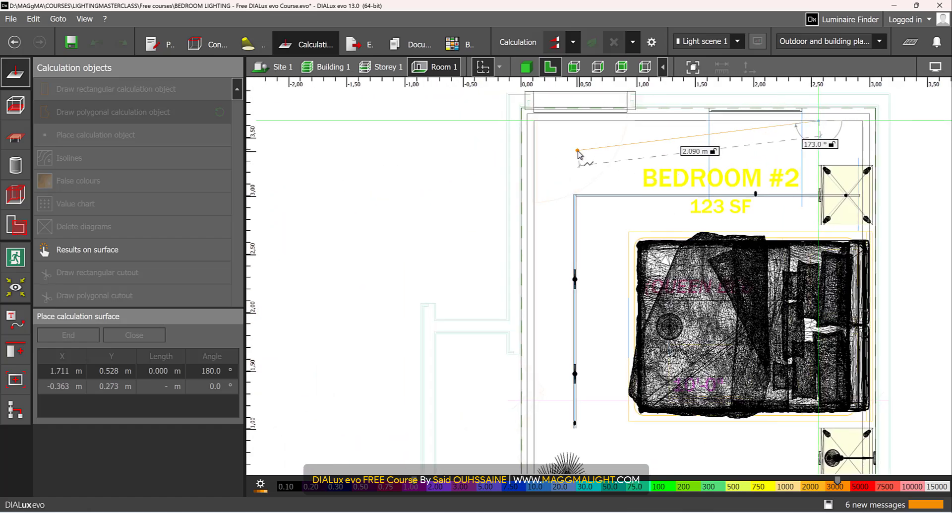
scroll(577, 152, up, 1)
click(530, 114)
scroll(557, 291, down, 3)
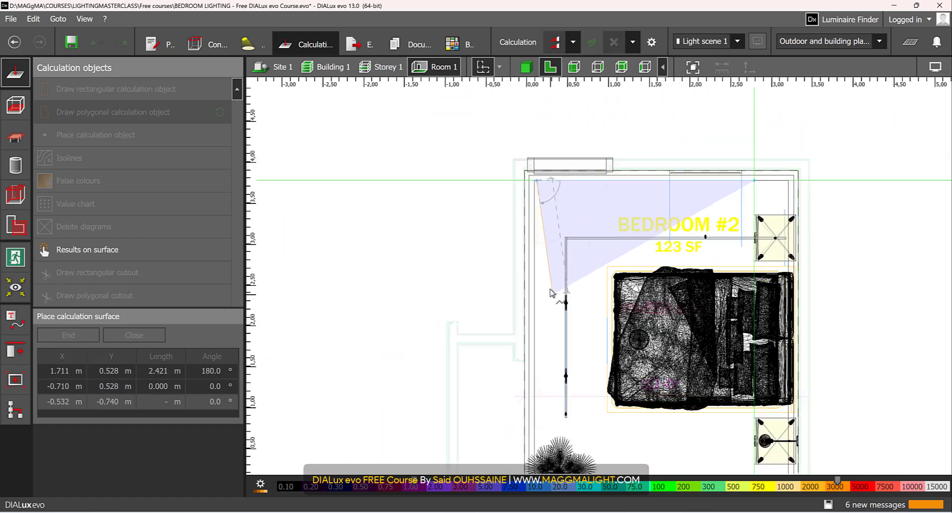
middle_drag(572, 403, 573, 299)
scroll(575, 306, up, 3)
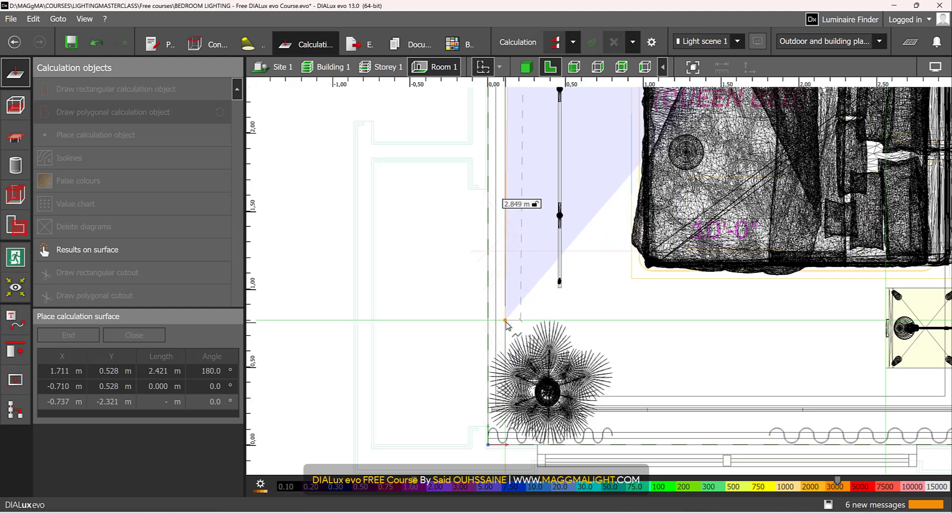
scroll(514, 303, down, 3)
middle_drag(559, 162, 549, 372)
scroll(519, 208, up, 3)
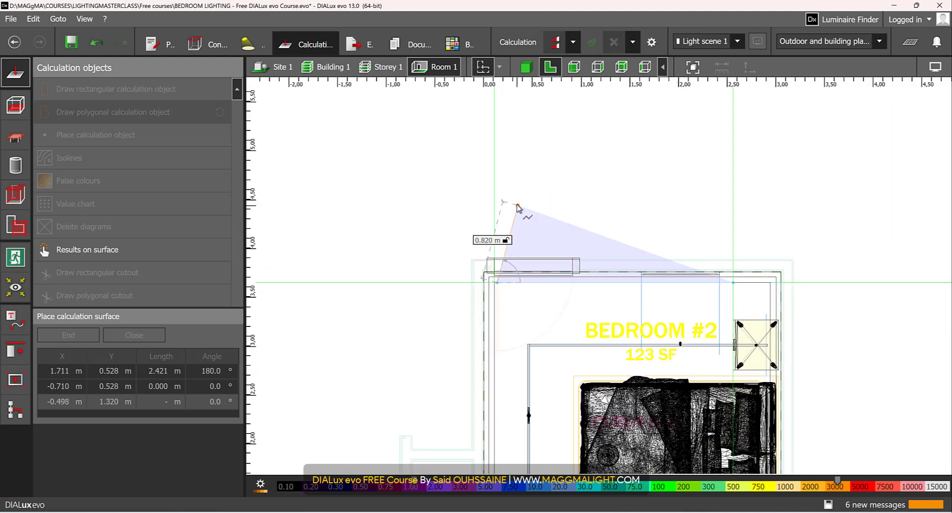
scroll(490, 360, up, 3)
key(ctrl+z)
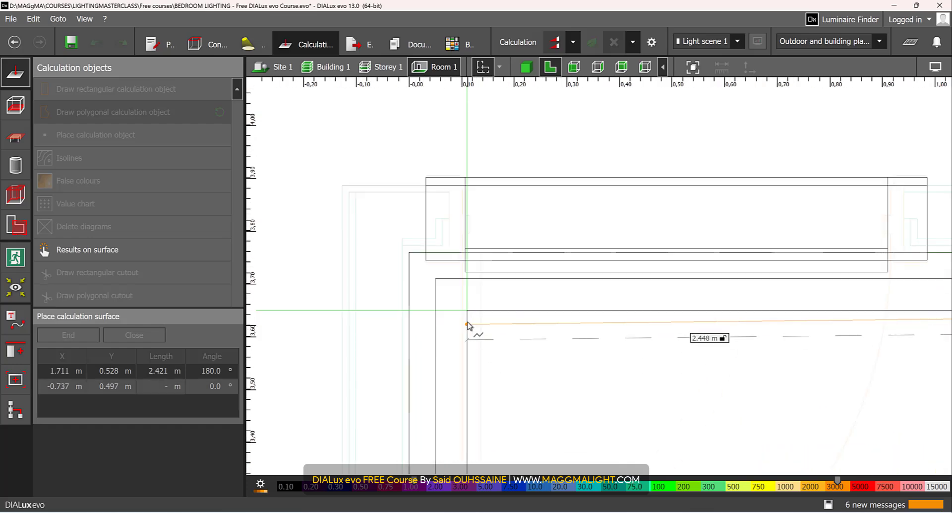
Run the polygon outline 2.448 m along the upper wall to the corner and 2.849 m along the side wall to the plant
click(467, 312)
scroll(460, 375, down, 4)
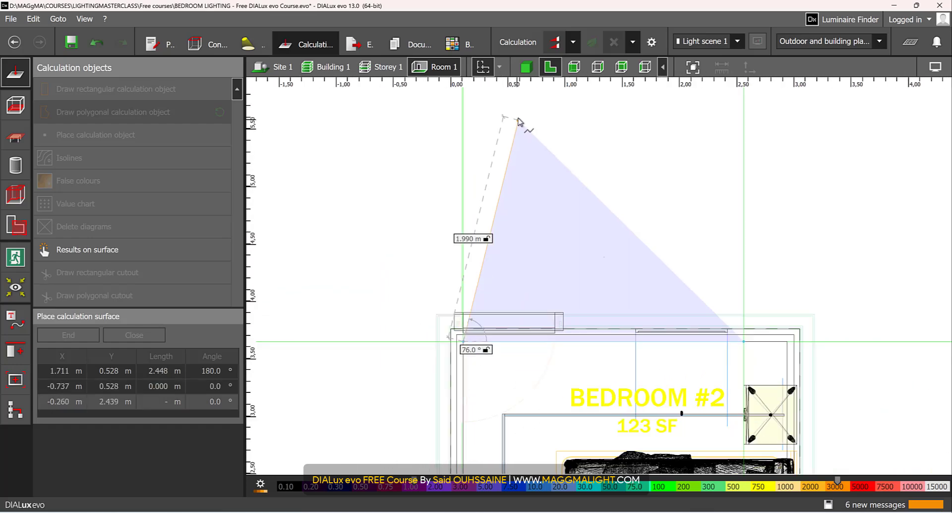
scroll(520, 192, down, 1)
middle_drag(511, 421, 523, 183)
scroll(517, 288, up, 3)
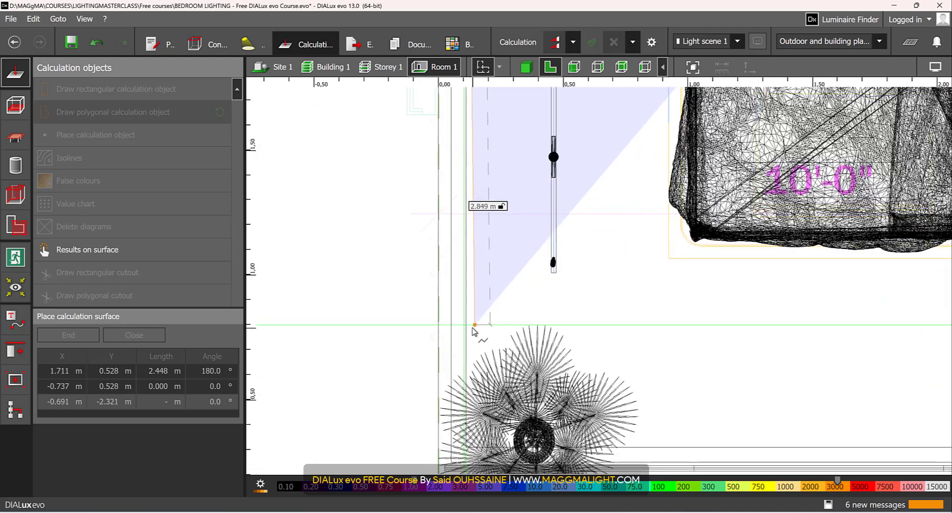
click(468, 329)
scroll(470, 330, down, 2)
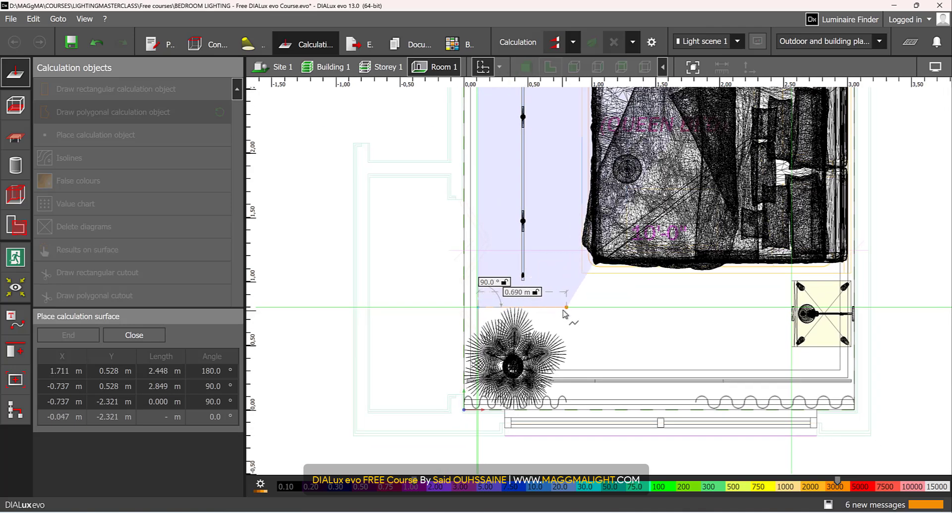
Route the outline around the plant with 0.690 m and 0.640 m edges, then 1.758 m along the window to the nightstand's front line
click(565, 308)
scroll(568, 375, up, 2)
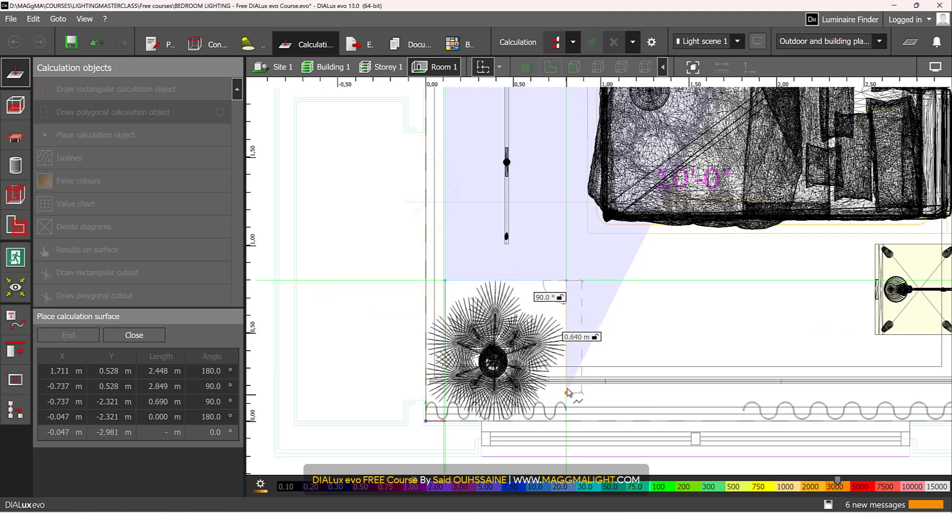
click(566, 393)
scroll(567, 394, down, 3)
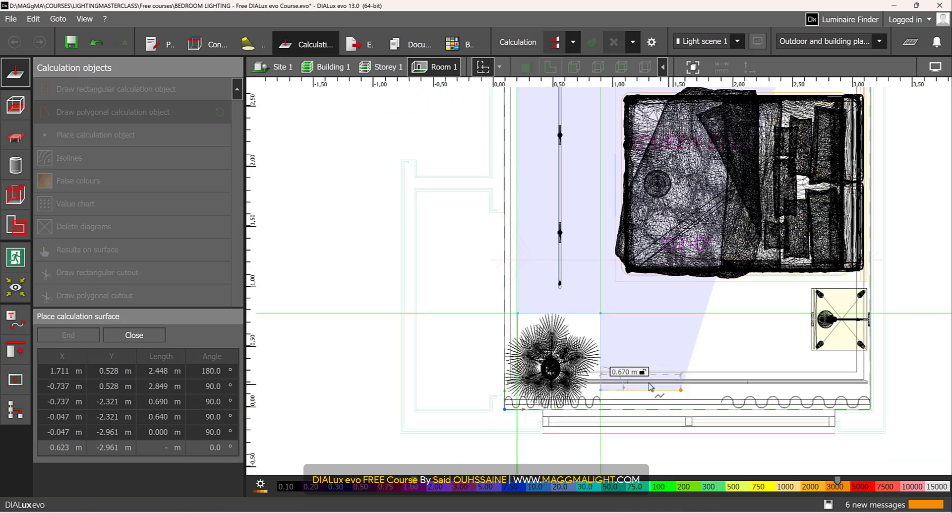
scroll(674, 317, up, 4)
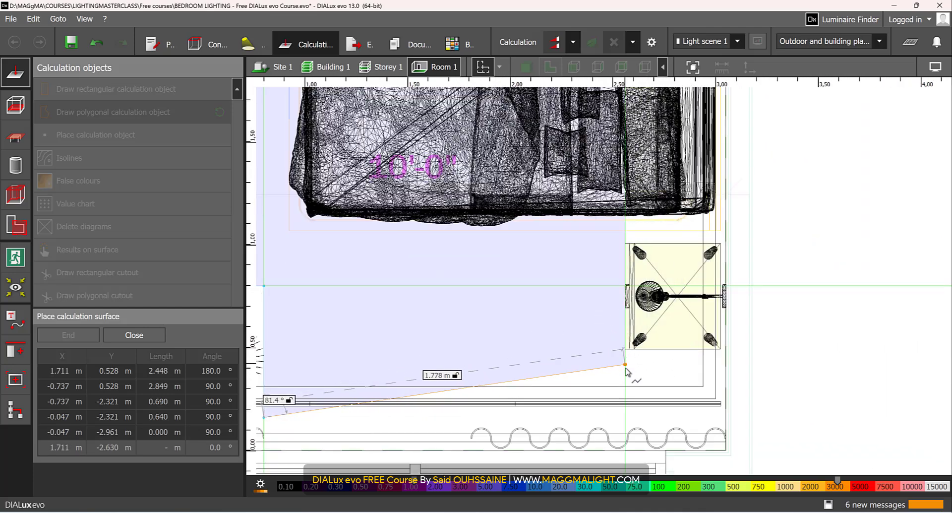
click(626, 420)
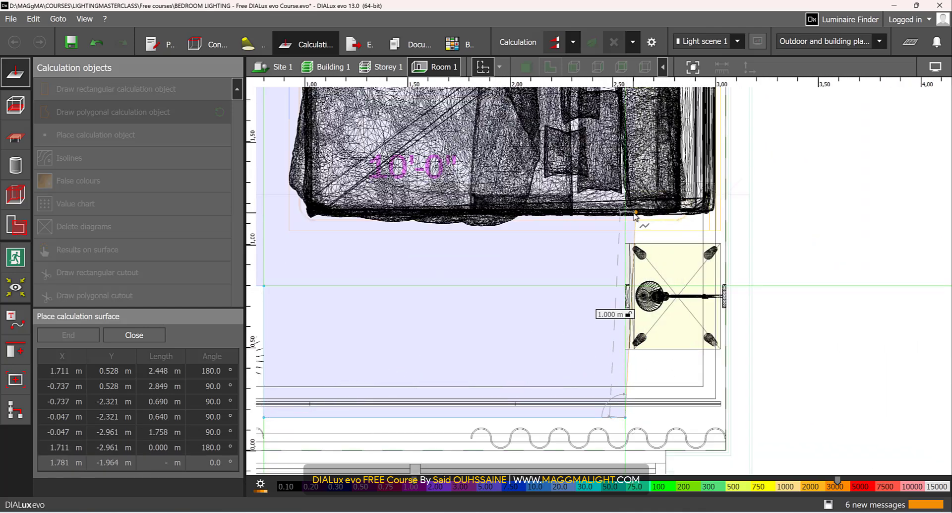
Continue the outline 0.907 m up to the bed, 1.636 m along its side and 1.626 m past its foot
click(625, 233)
scroll(624, 233, down, 3)
scroll(594, 364, up, 3)
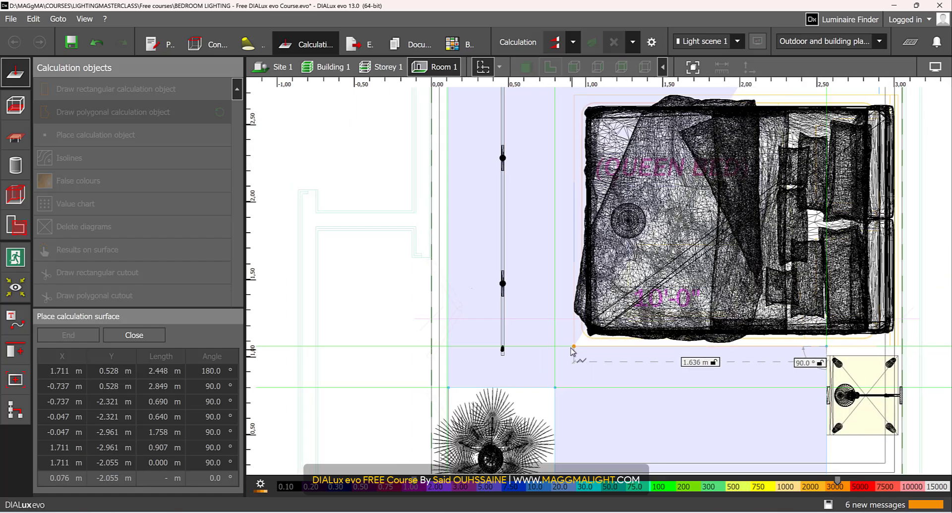
click(573, 348)
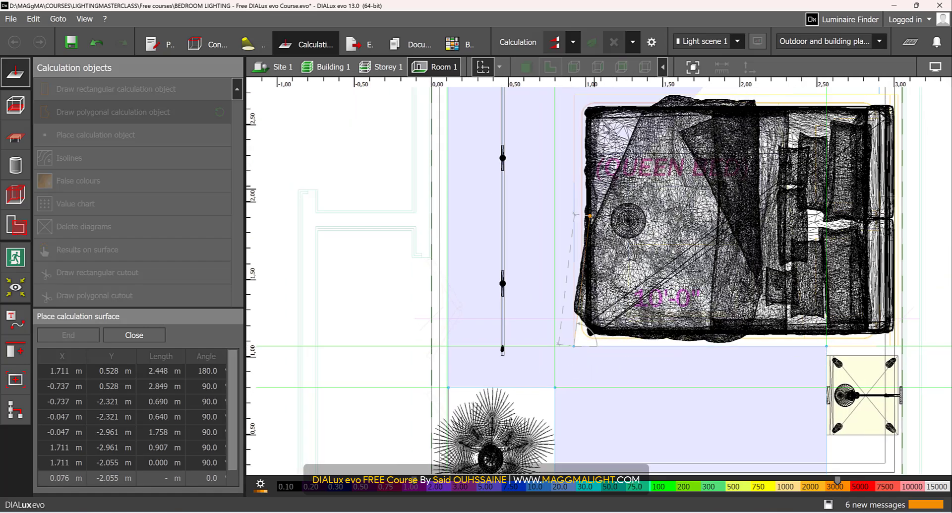
click(573, 95)
Add the last 1.636 m edge along the bed, close the polygonal calculation surface and show it in 3D
scroll(688, 121, down, 3)
scroll(618, 266, up, 2)
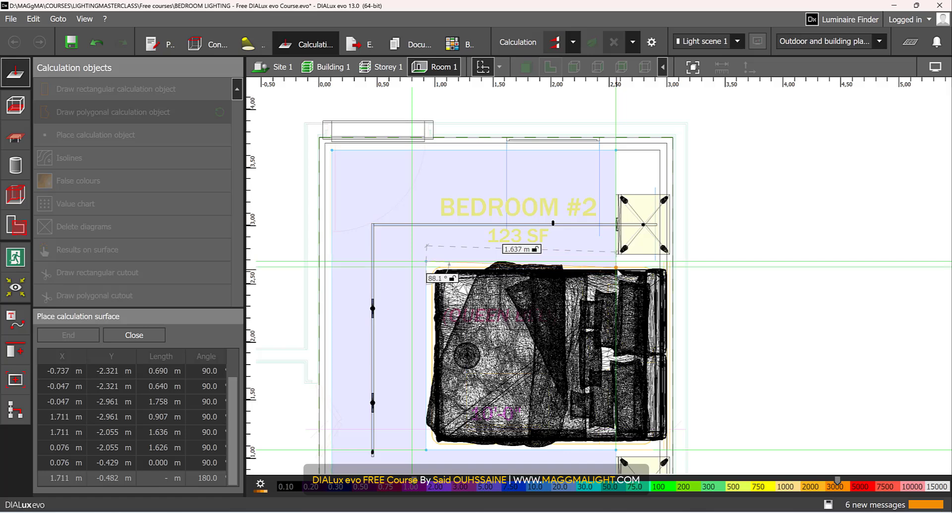
click(618, 264)
right_click(616, 245)
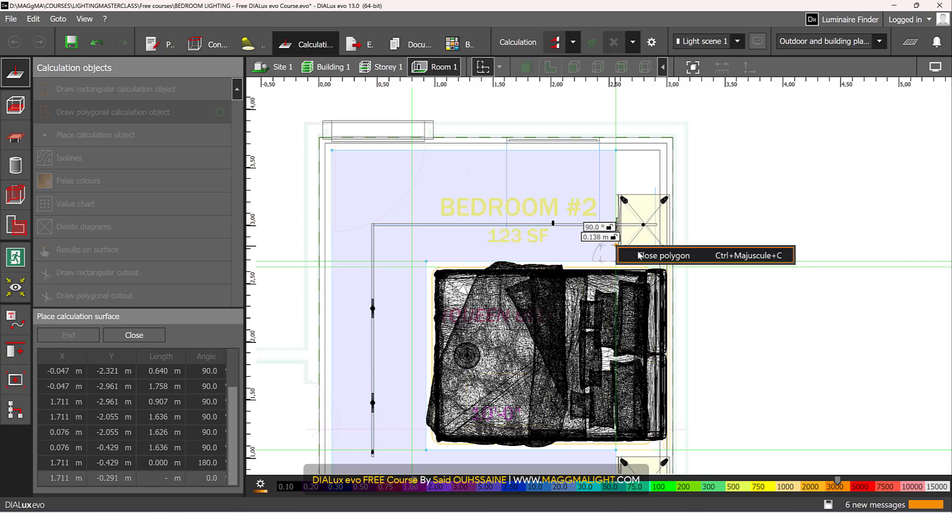
click(639, 255)
scroll(620, 326, down, 3)
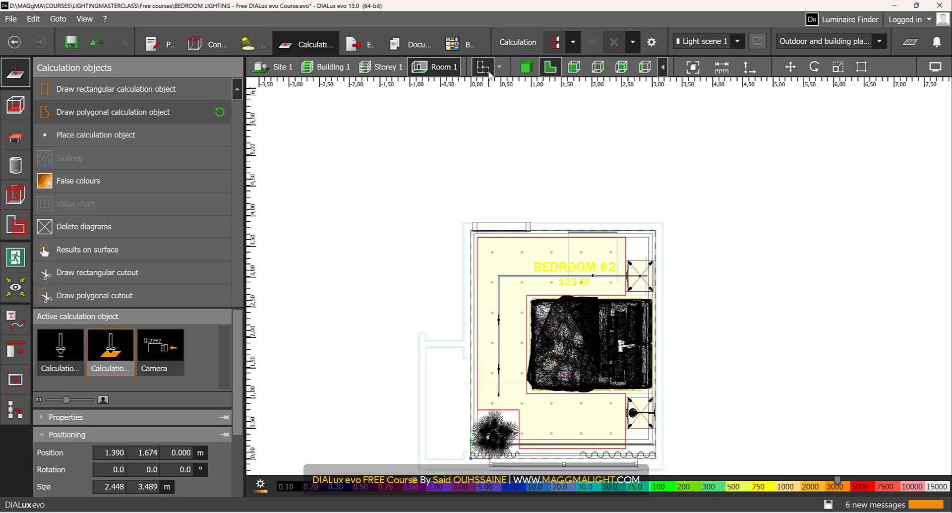
click(525, 67)
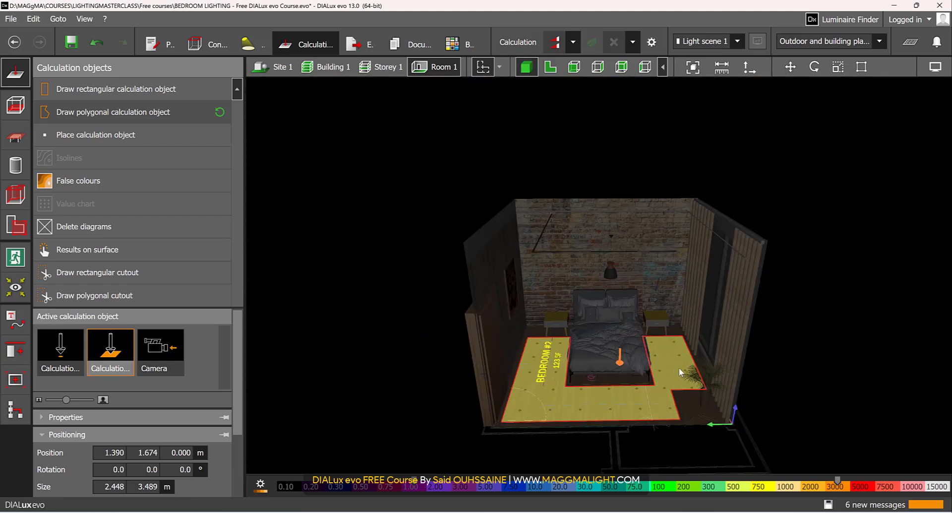
Assign a results-on-surface calculation to the face of the framed picture on the wall beside the door
click(843, 301)
scroll(620, 331, up, 4)
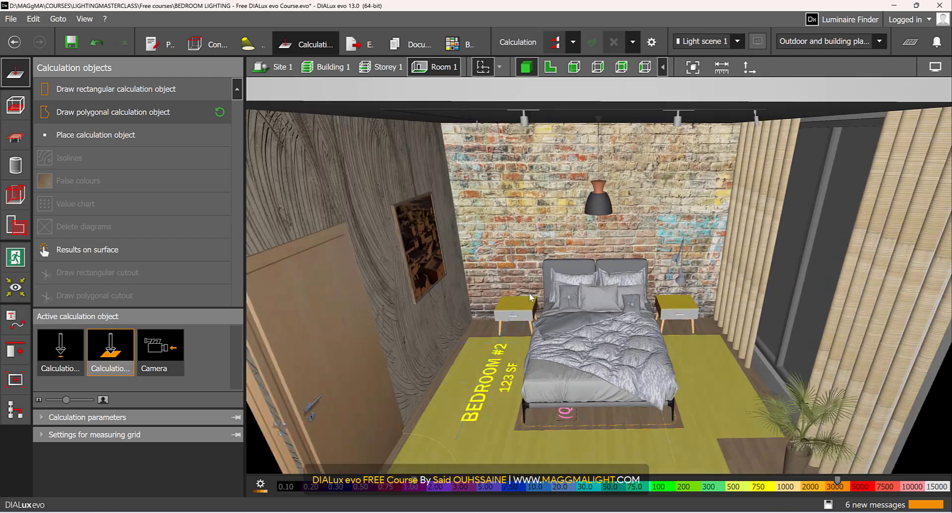
scroll(454, 271, up, 2)
right_drag(408, 256, 521, 227)
scroll(597, 242, up, 4)
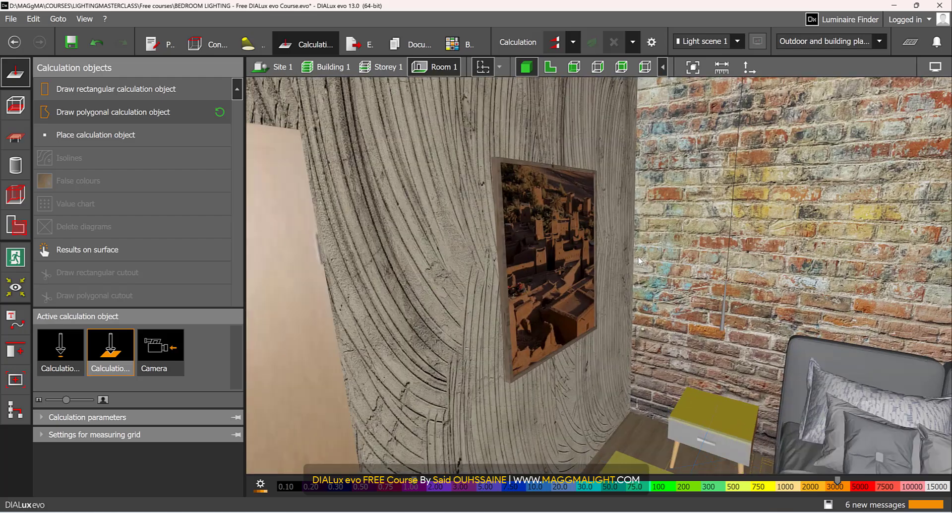
right_drag(584, 270, 524, 229)
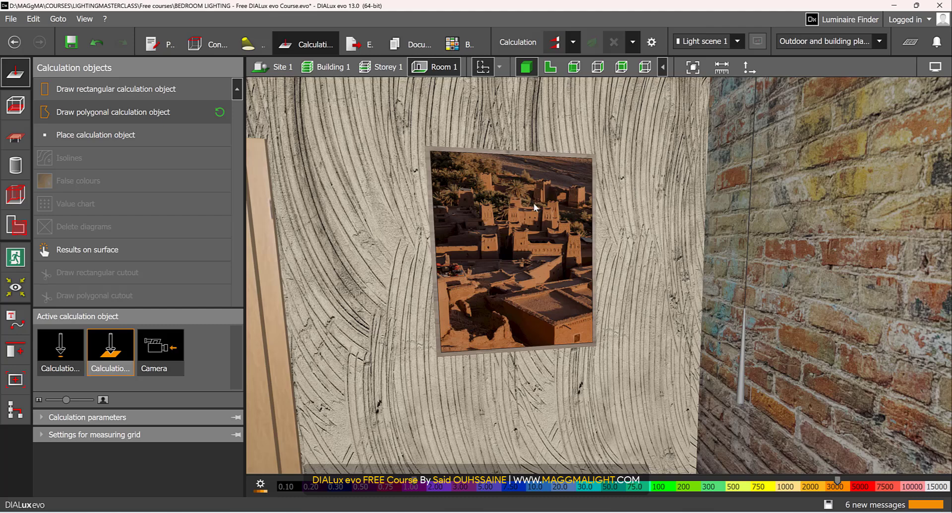
click(128, 250)
click(531, 251)
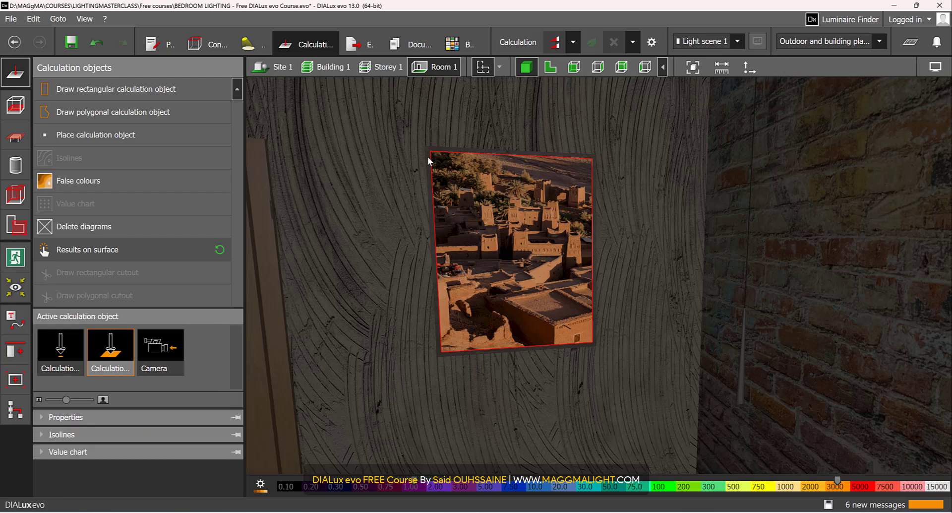
scroll(564, 327, down, 10)
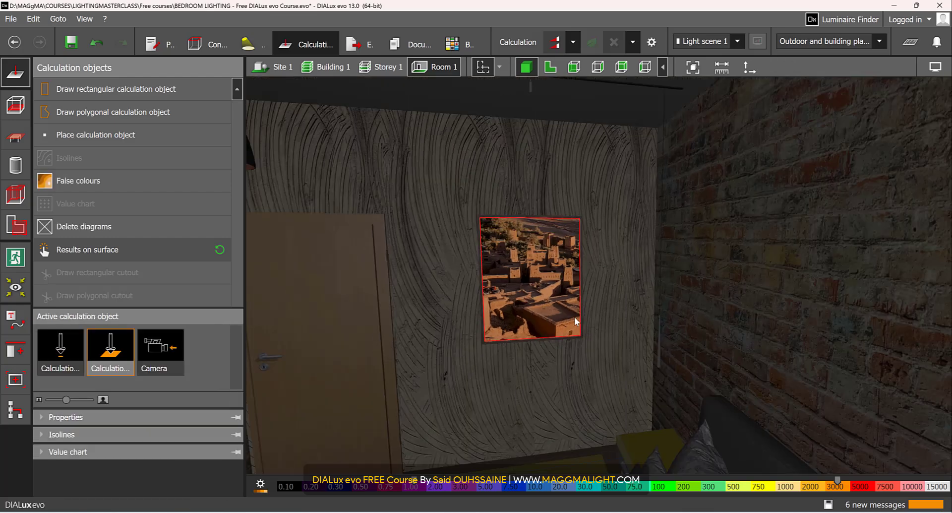
click(754, 243)
Examine the whole bedroom in 3D, including the calculation surfaces on the floor, nightstands and wall picture
right_drag(562, 290, 664, 333)
middle_drag(671, 340, 618, 327)
scroll(618, 331, up, 5)
scroll(618, 331, up, 6)
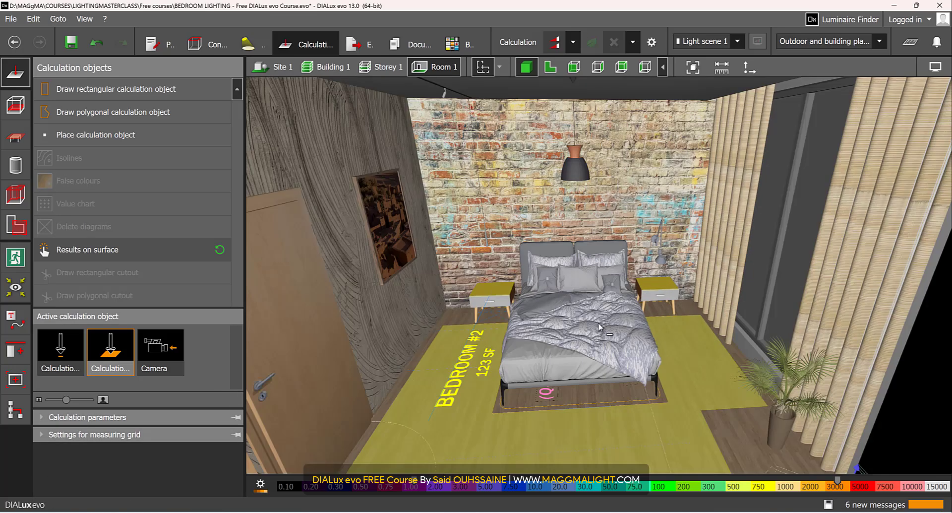
scroll(587, 294, down, 5)
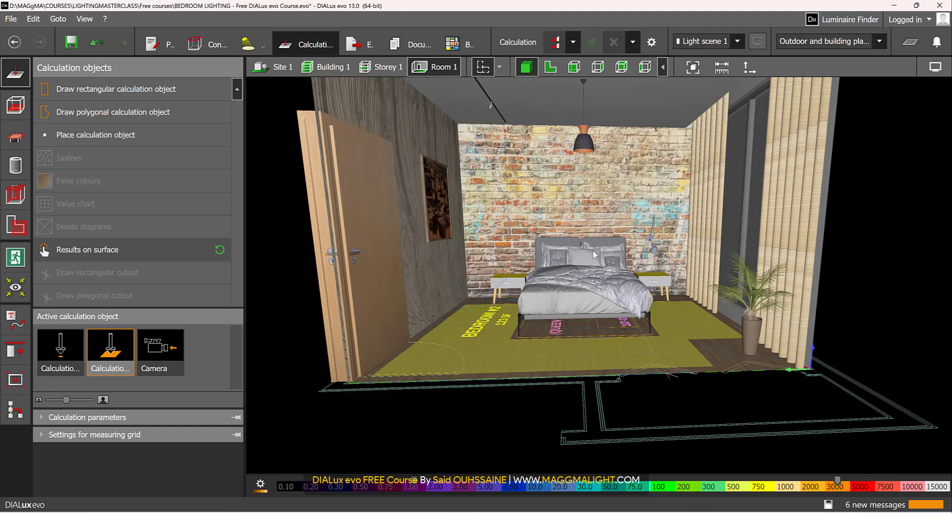
scroll(593, 278, up, 3)
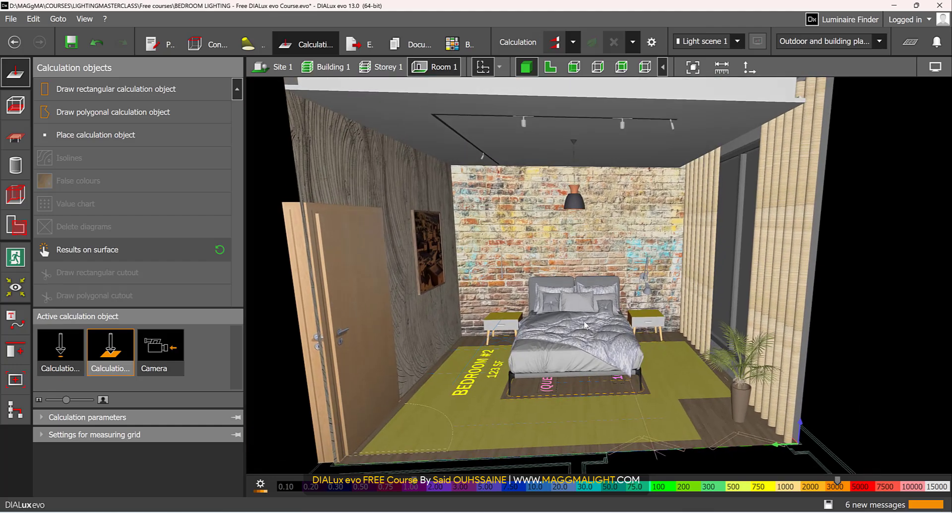